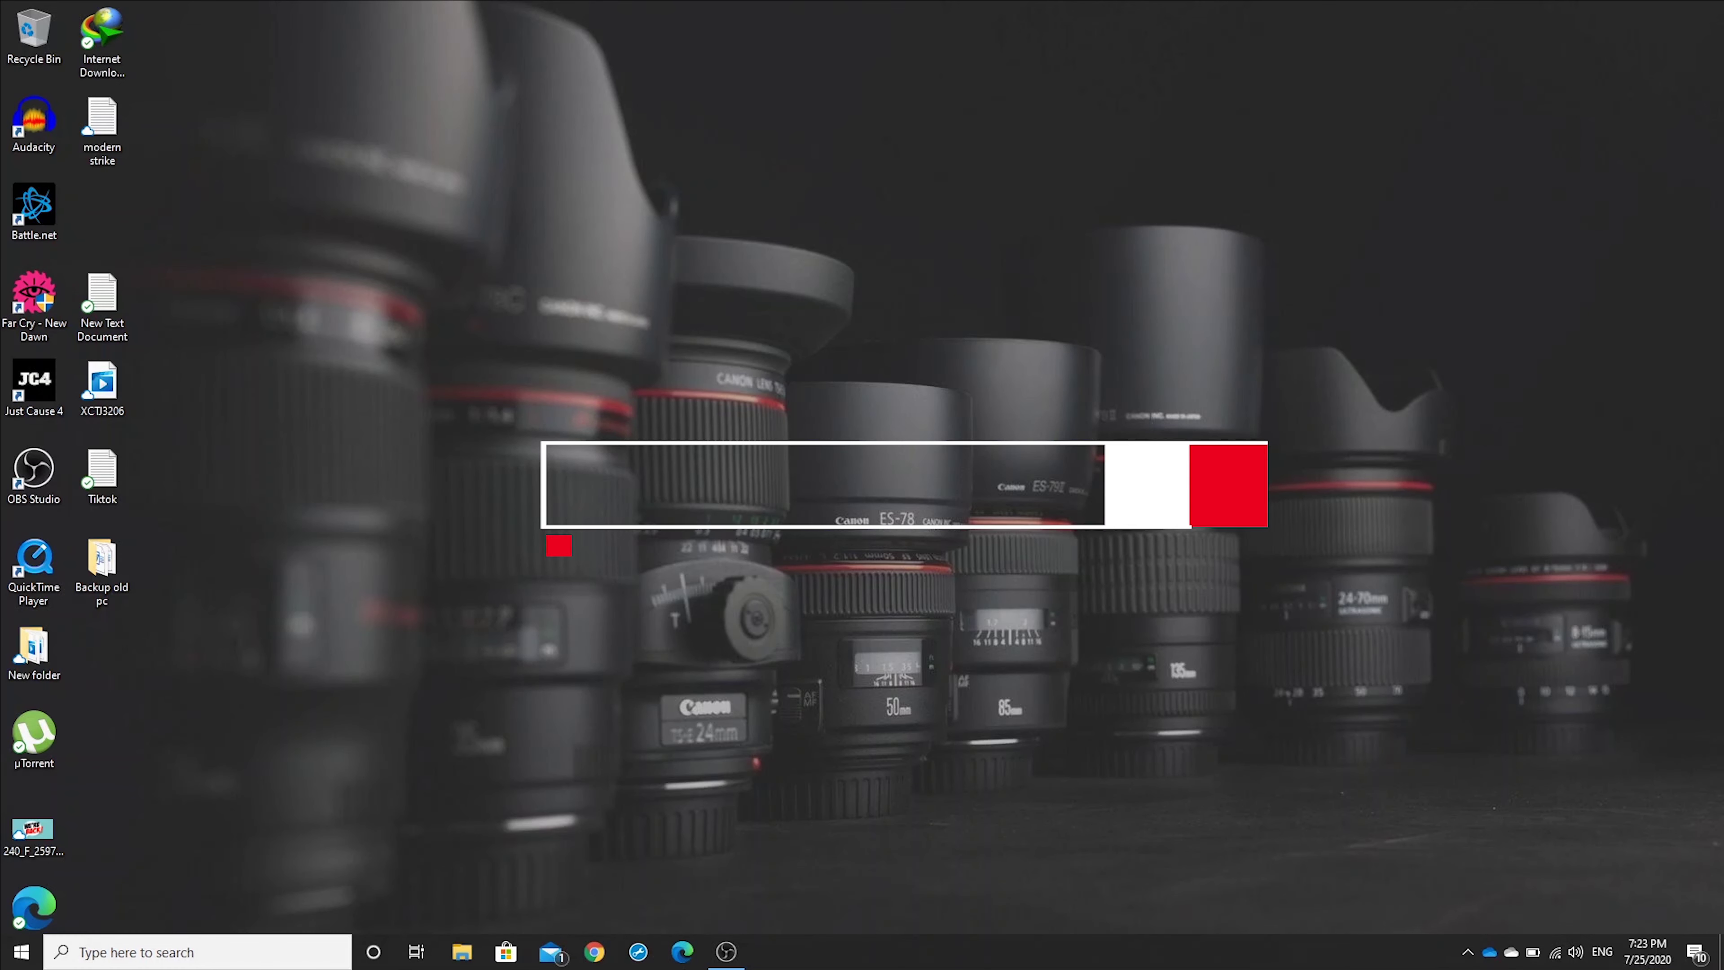
Launch VEGAS Pro 17.0 from the desktop
{"action": "left_click", "coordinate": [22, 951]}
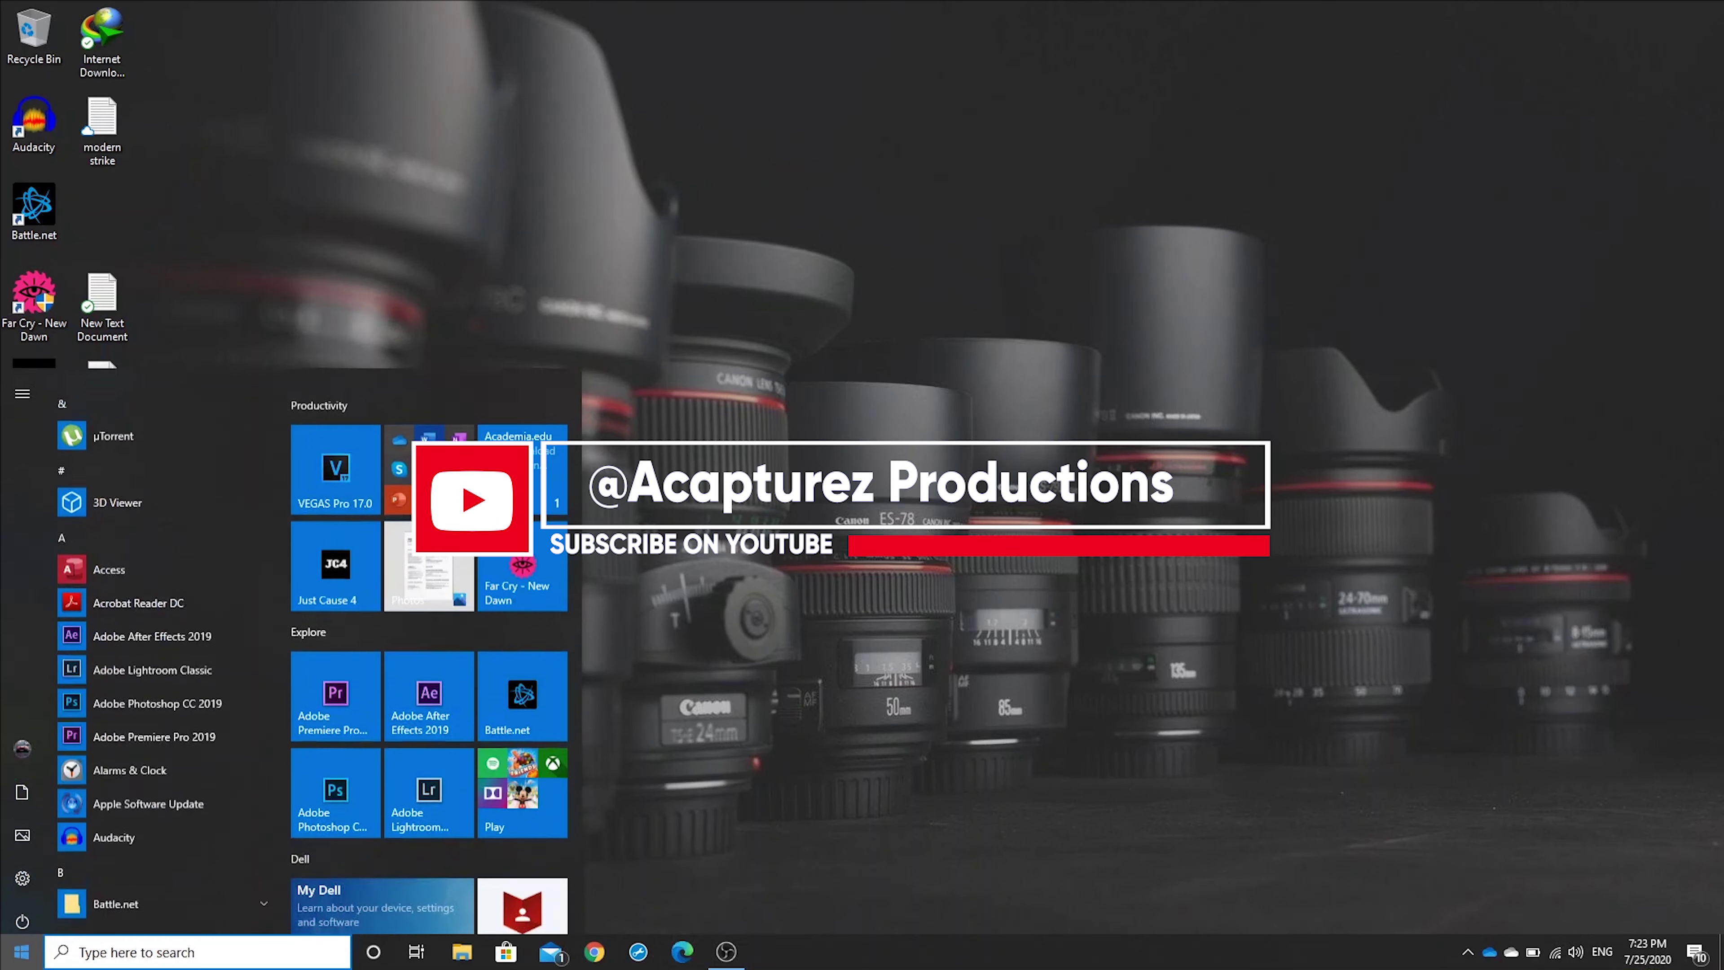
{"action": "type", "text": "veg"}
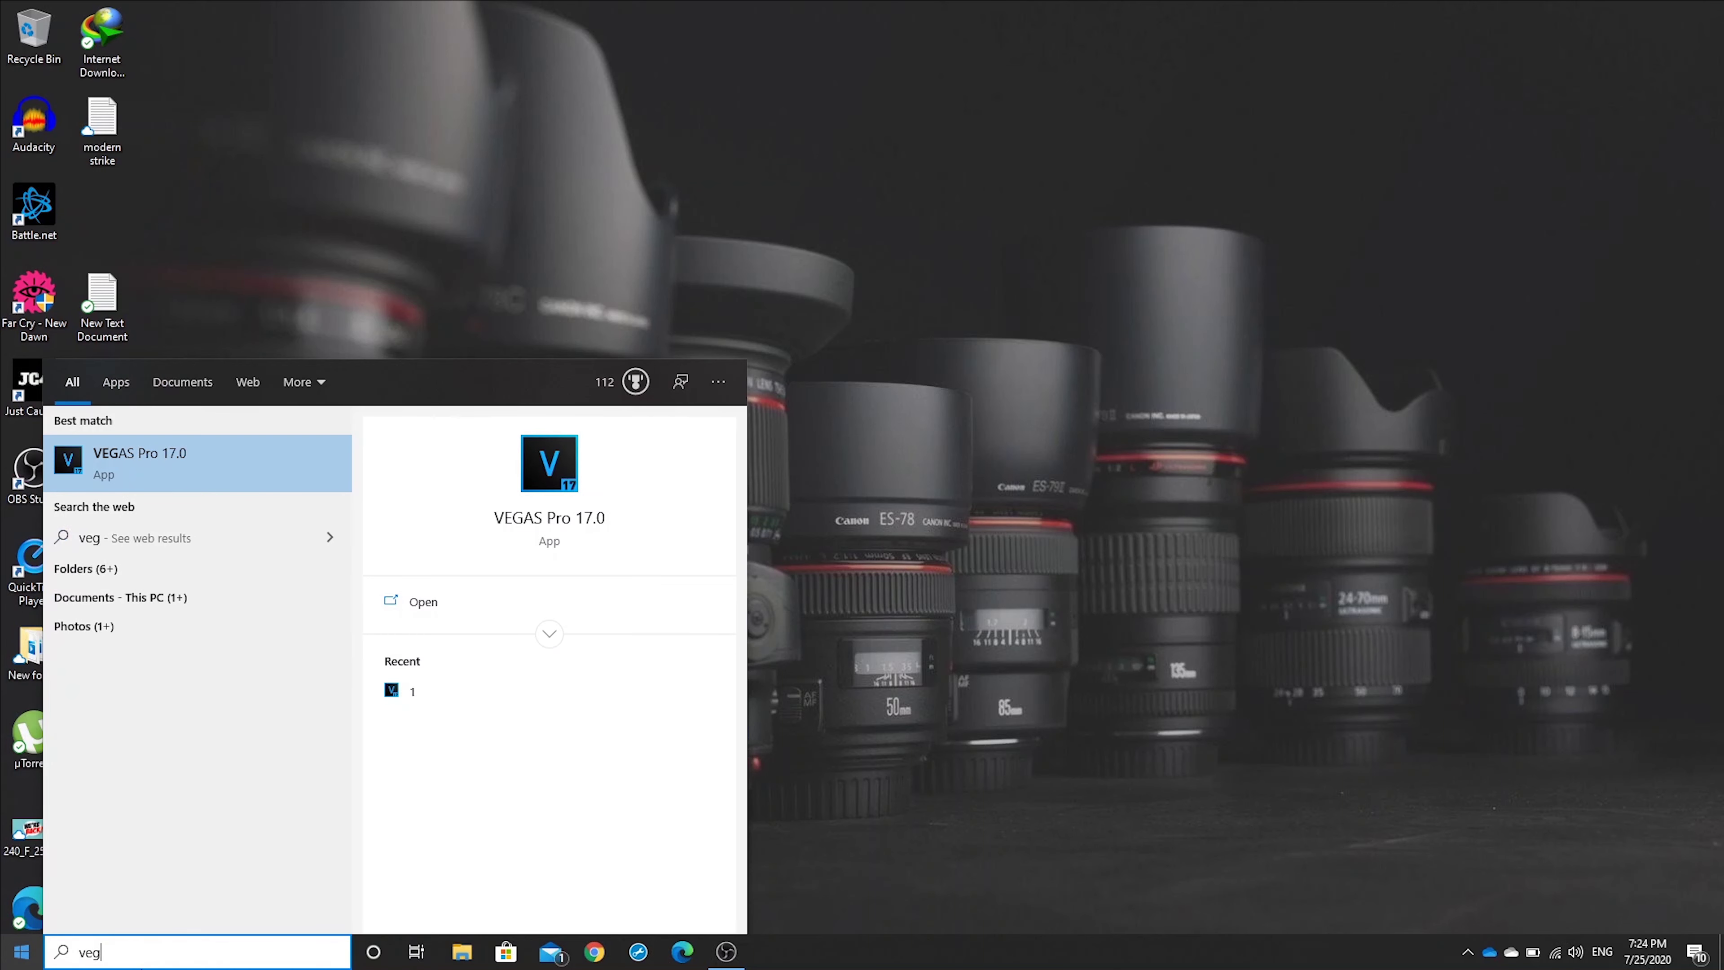
{"action": "key", "text": "Return"}
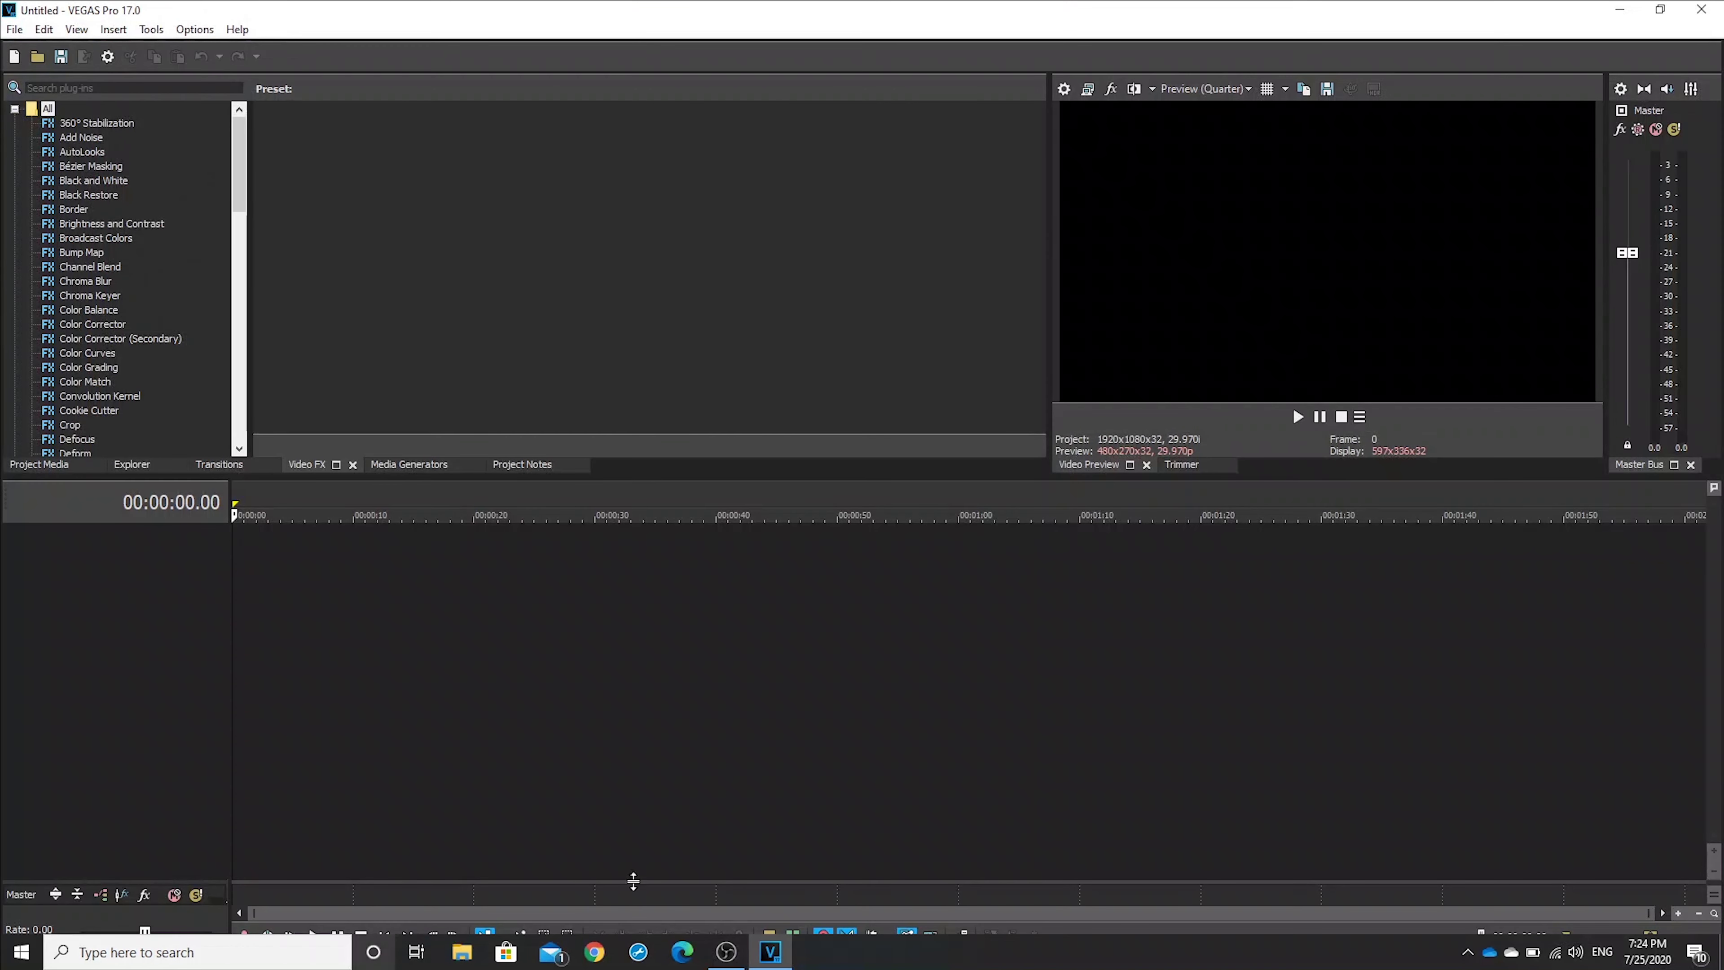
Import the 4 LT fb video from the Green Screen Social Media Lower Thirds folder into the project media
{"action": "left_click", "coordinate": [13, 29]}
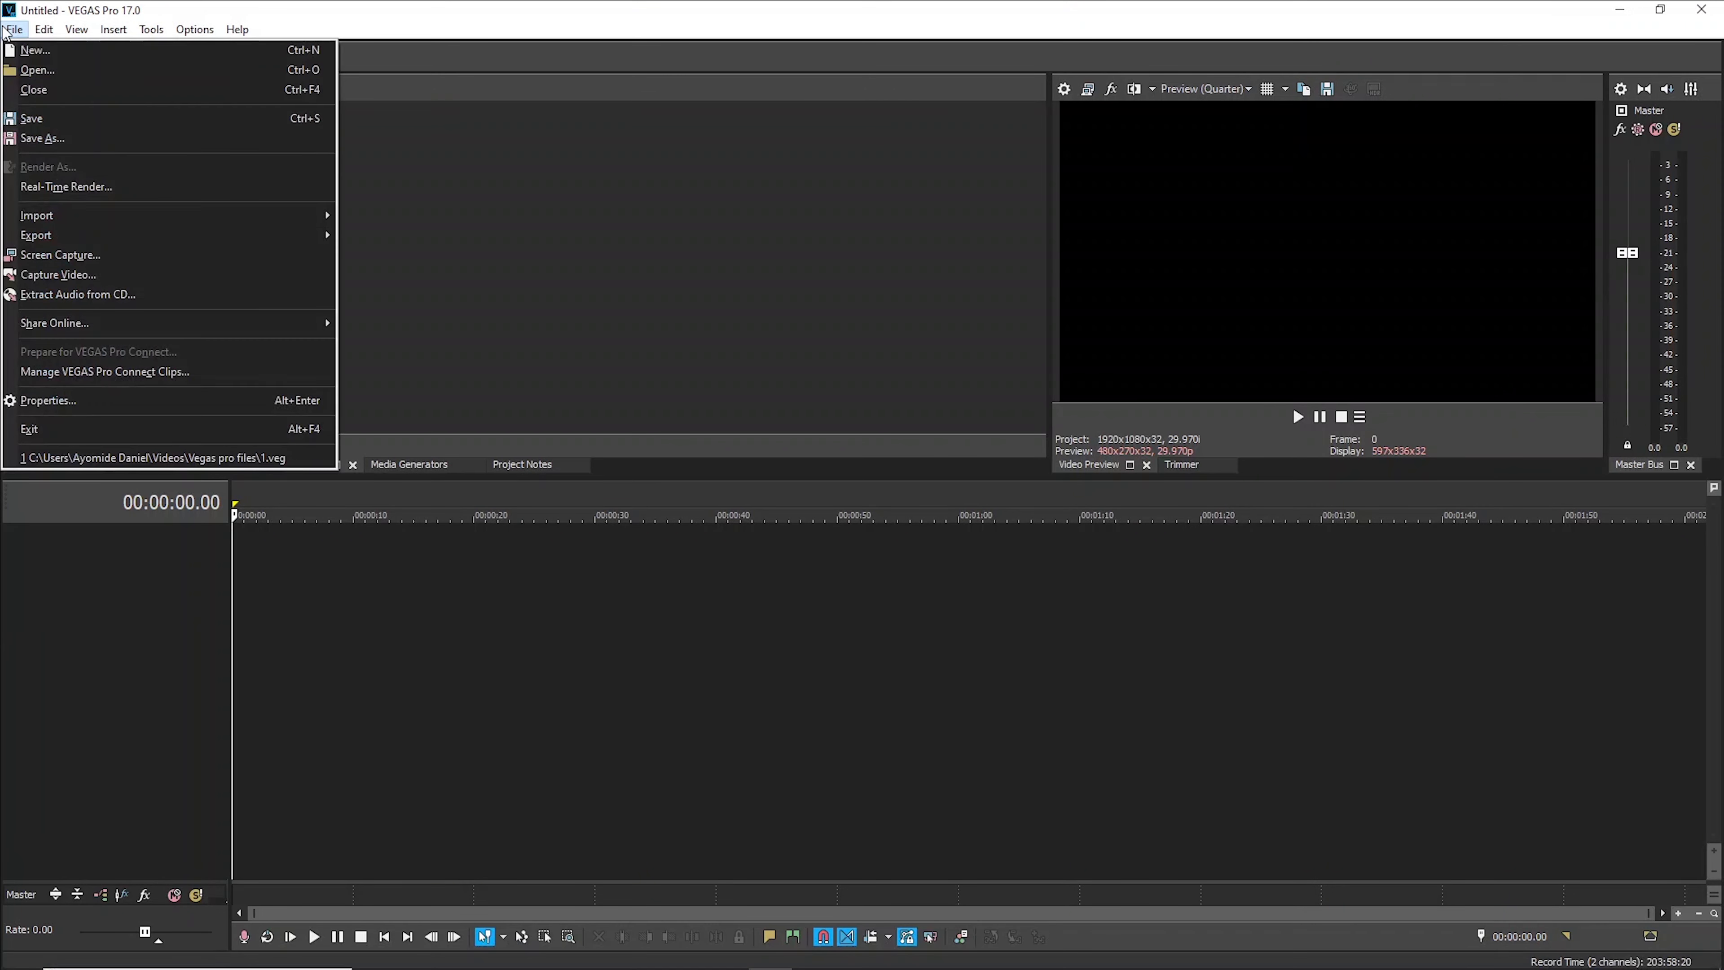
{"action": "mouse_move", "coordinate": [320, 215]}
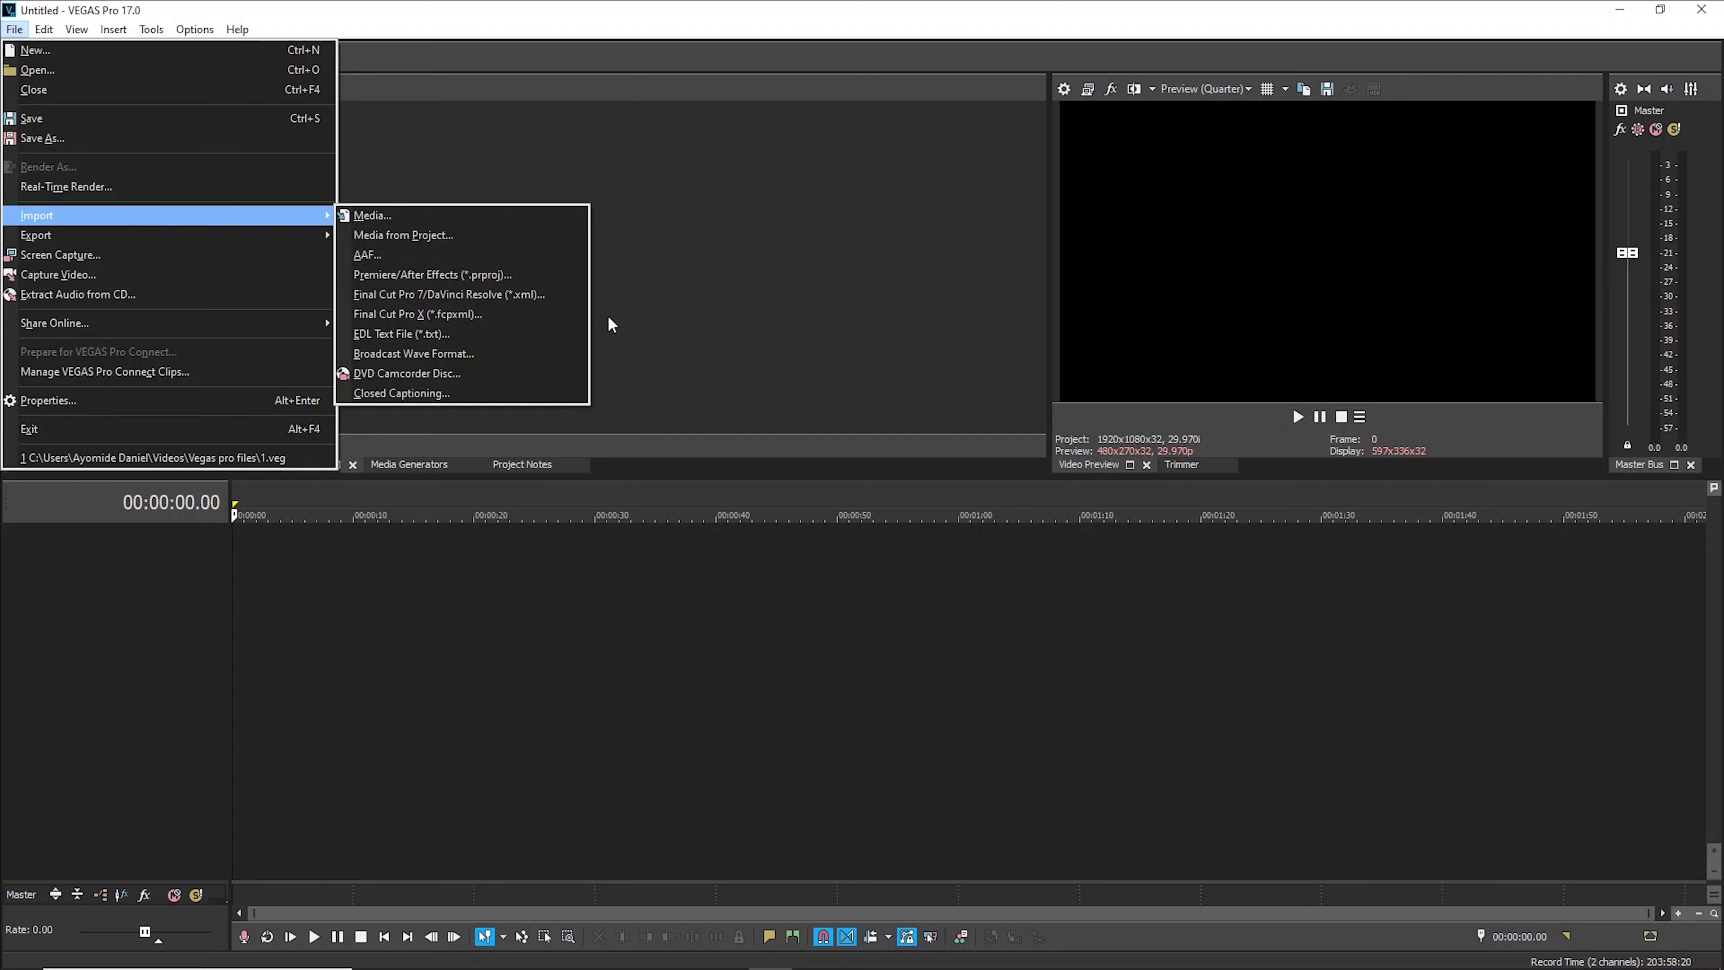
{"action": "left_click", "coordinate": [495, 216]}
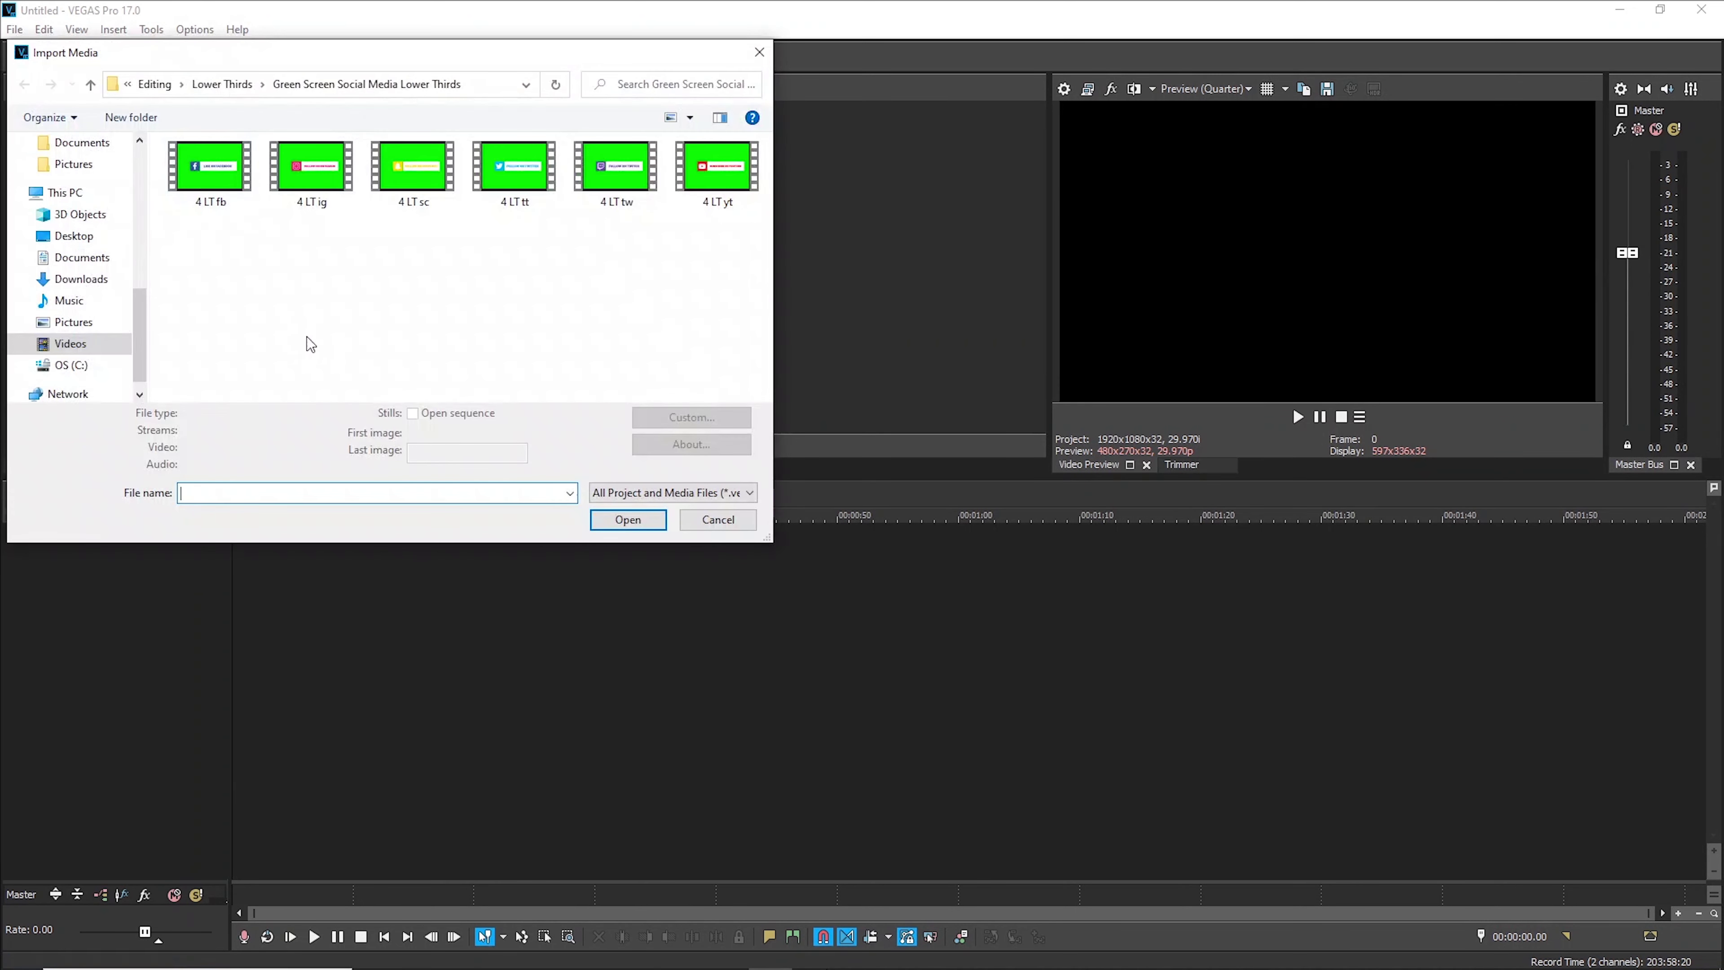
{"action": "left_click", "coordinate": [223, 188]}
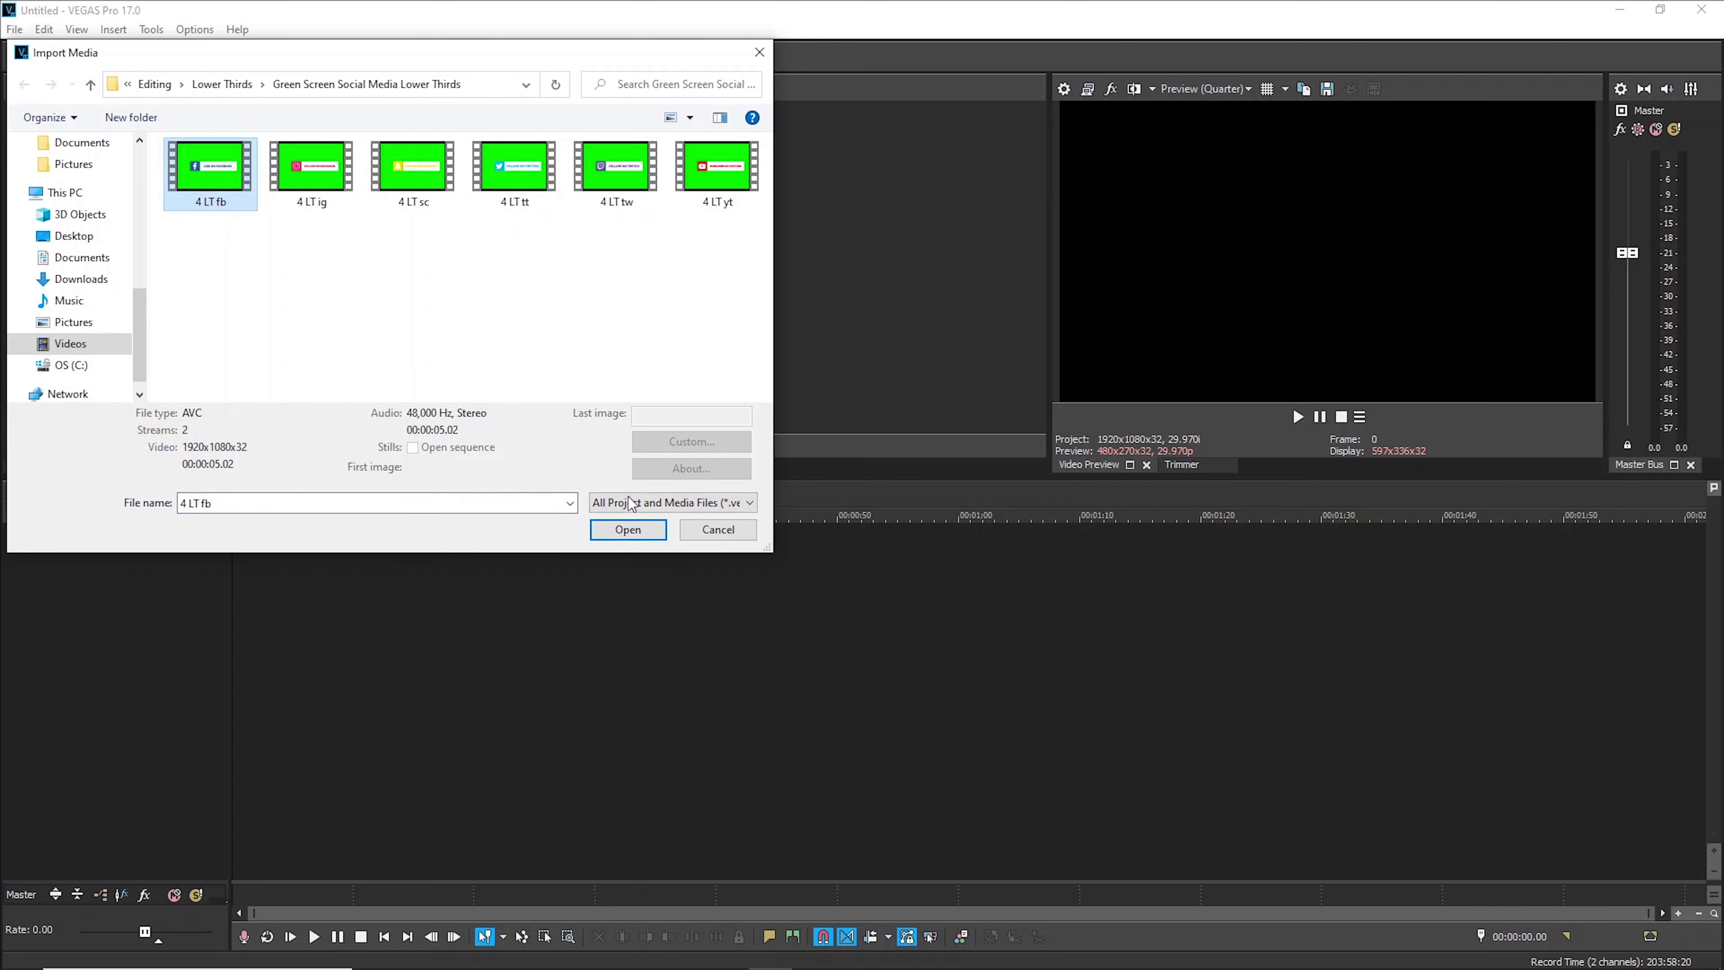
{"action": "left_click", "coordinate": [629, 529]}
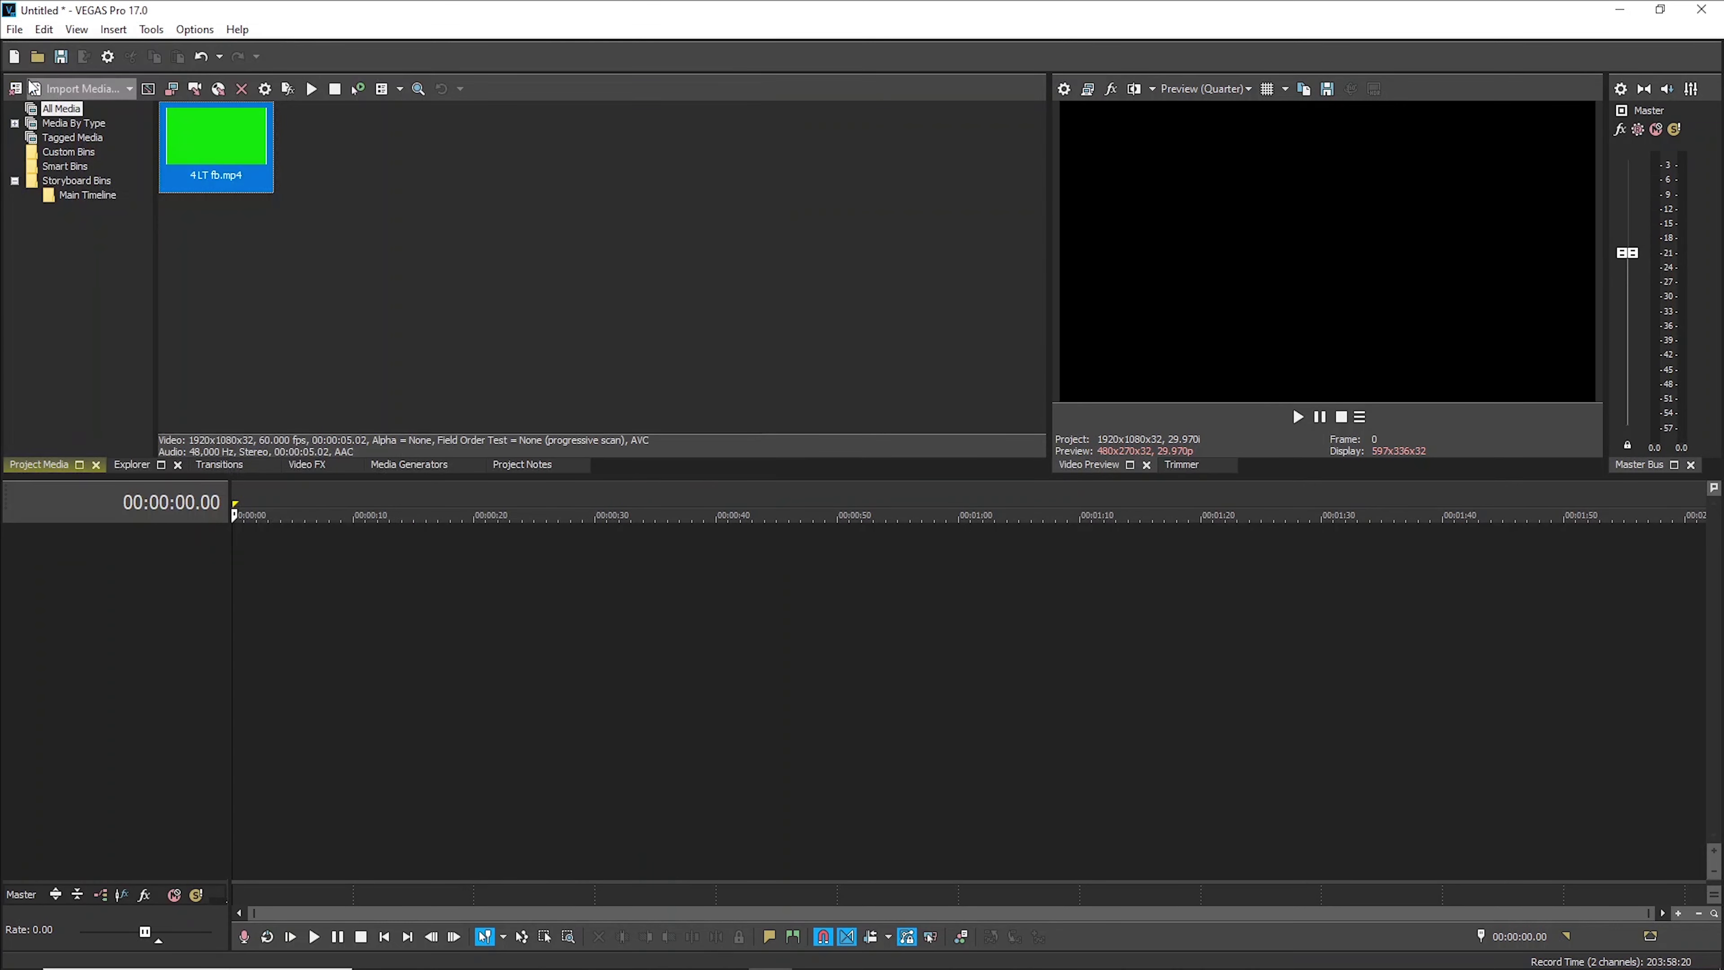
Import the sample video from the Videos subfolder of the Videos library into the project media
{"action": "left_click", "coordinate": [15, 29]}
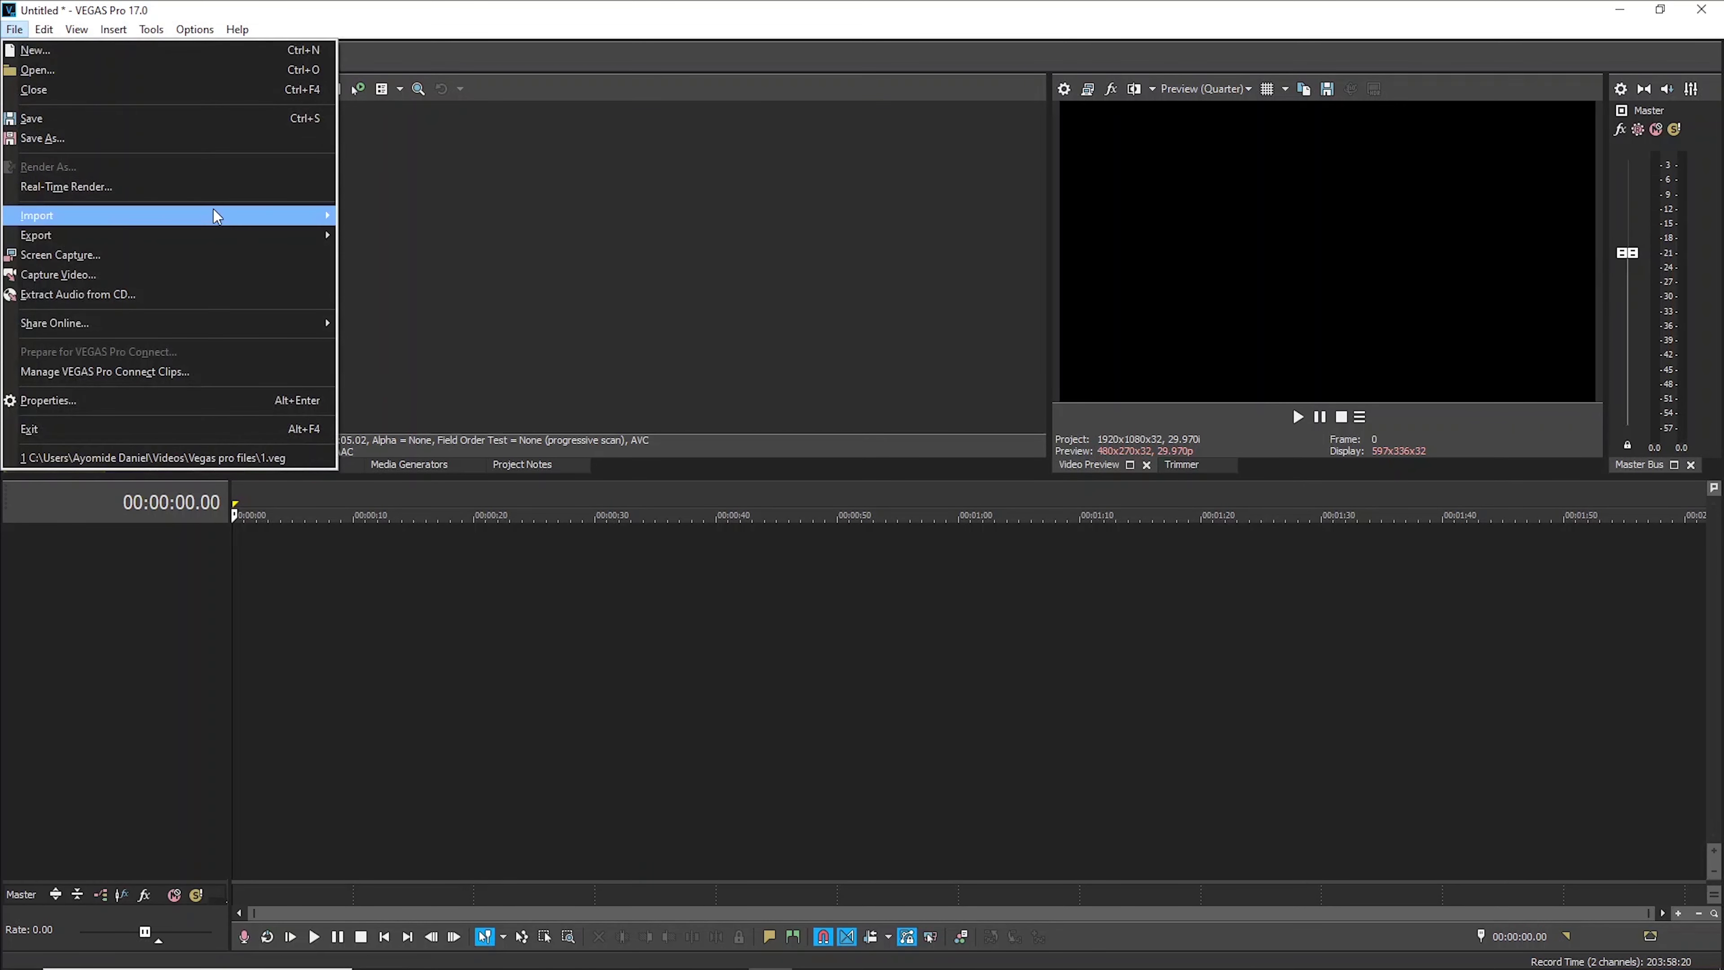
{"action": "mouse_move", "coordinate": [238, 218]}
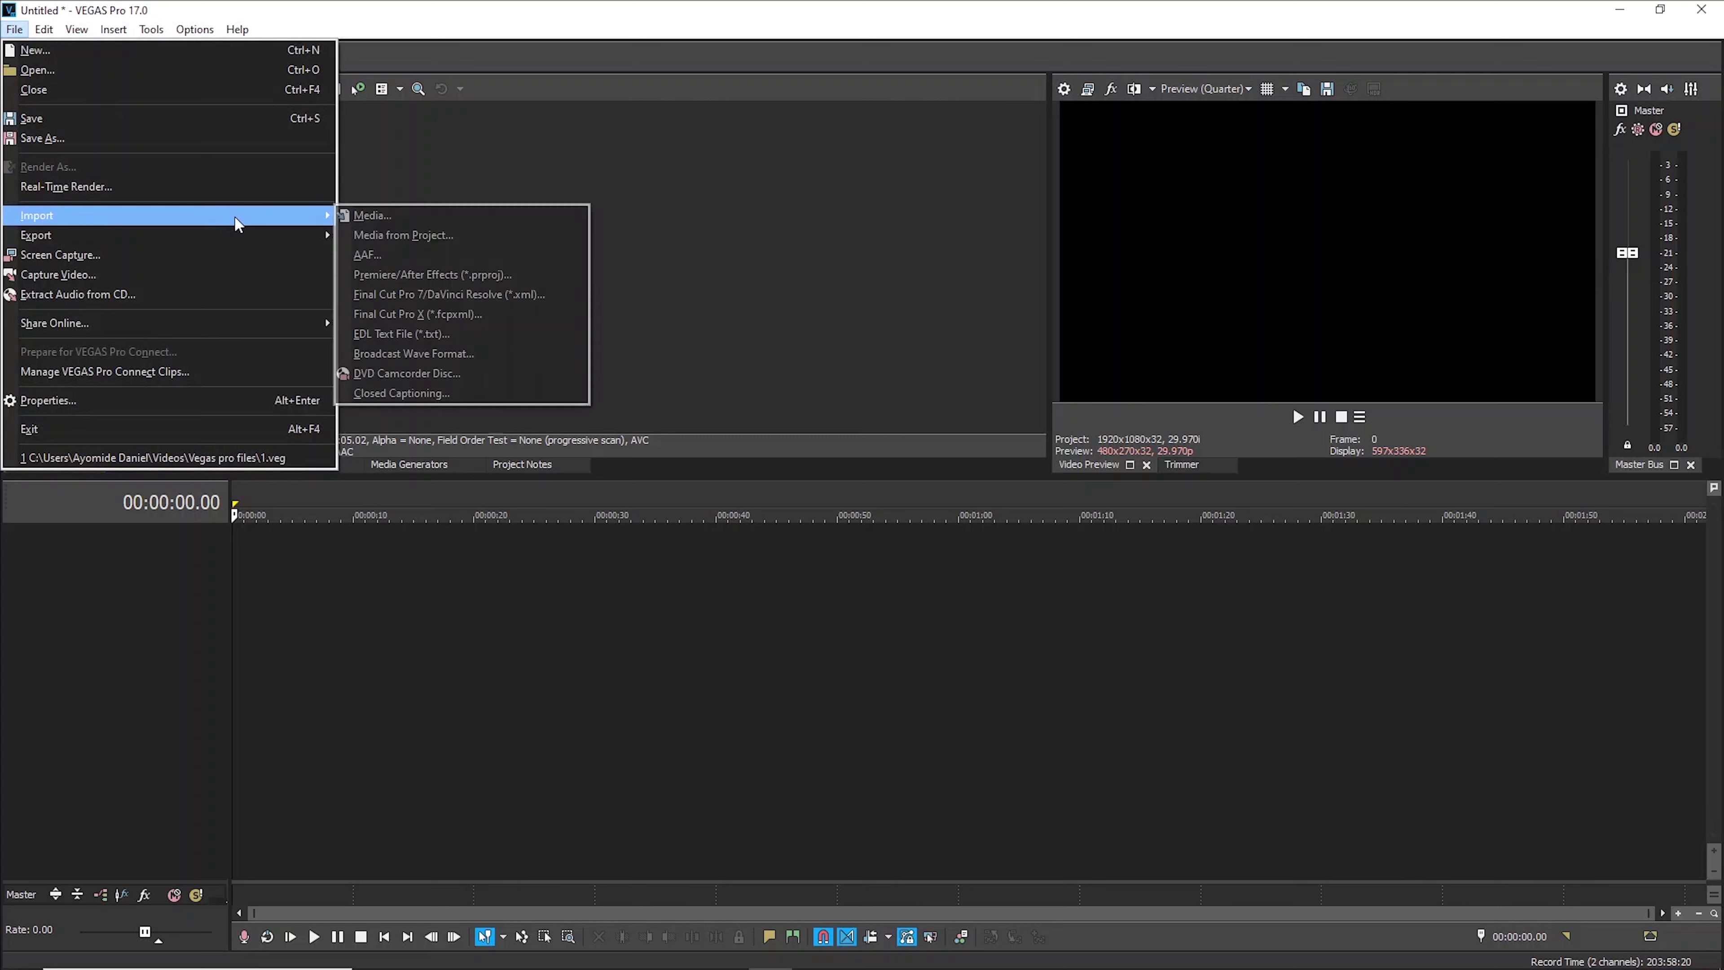
{"action": "left_click", "coordinate": [399, 220]}
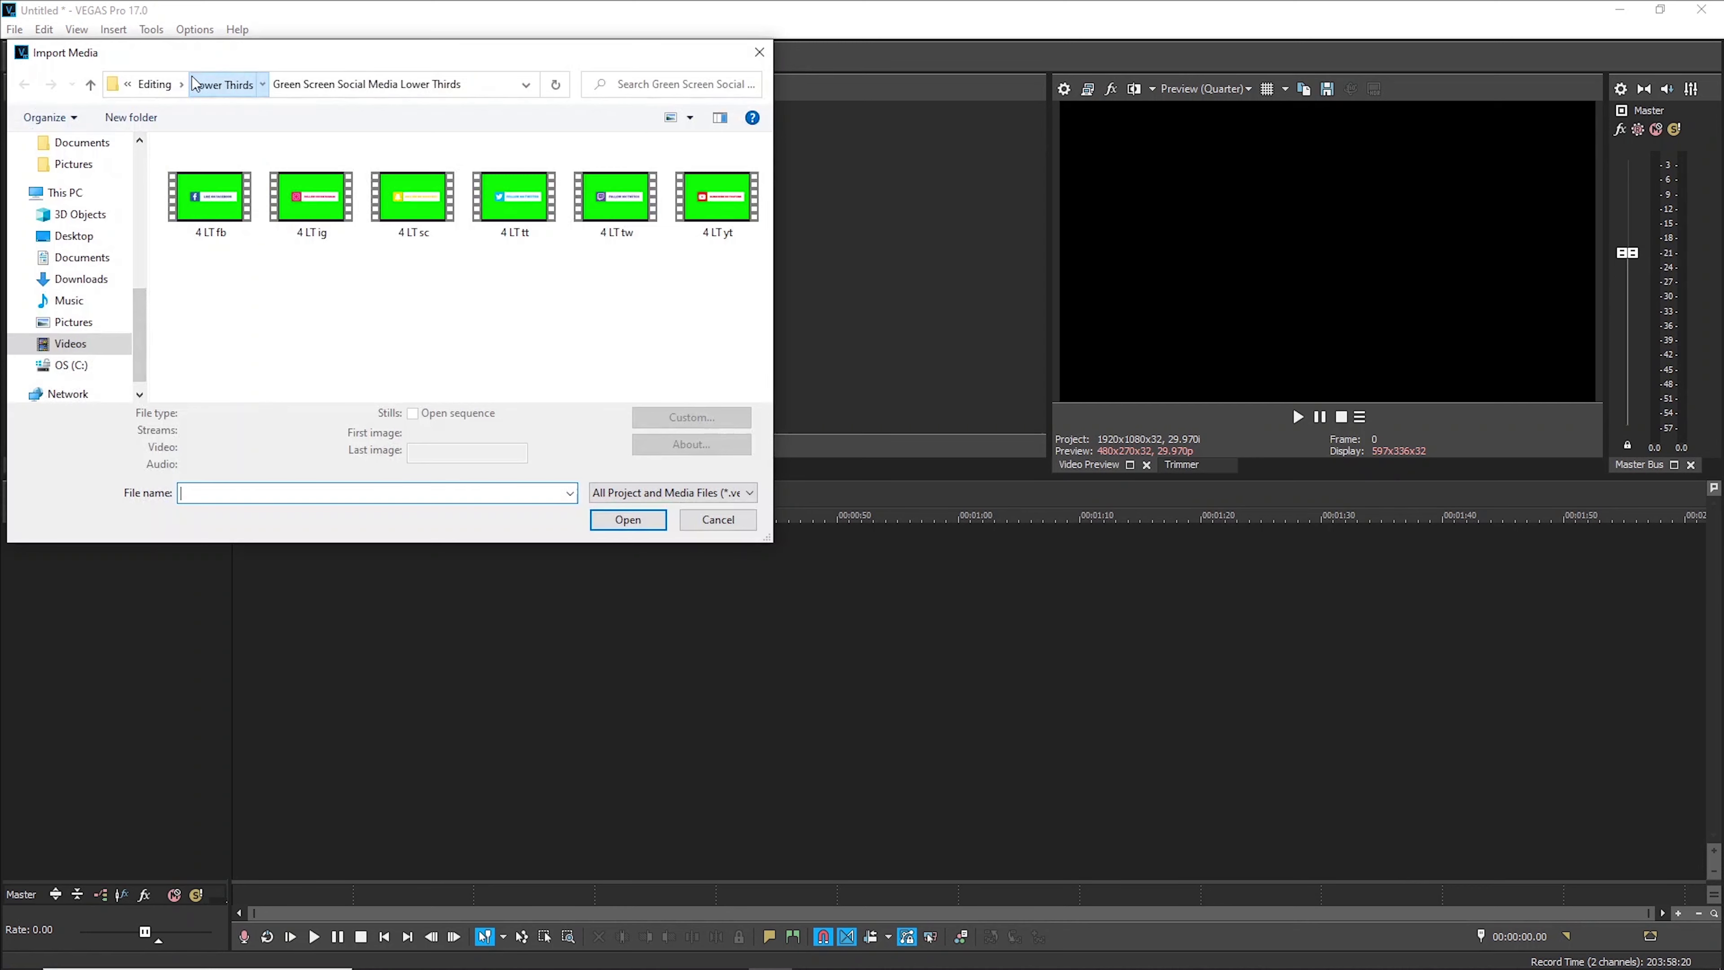
{"action": "left_click", "coordinate": [193, 78]}
{"action": "left_click", "coordinate": [163, 84]}
{"action": "left_click", "coordinate": [100, 347]}
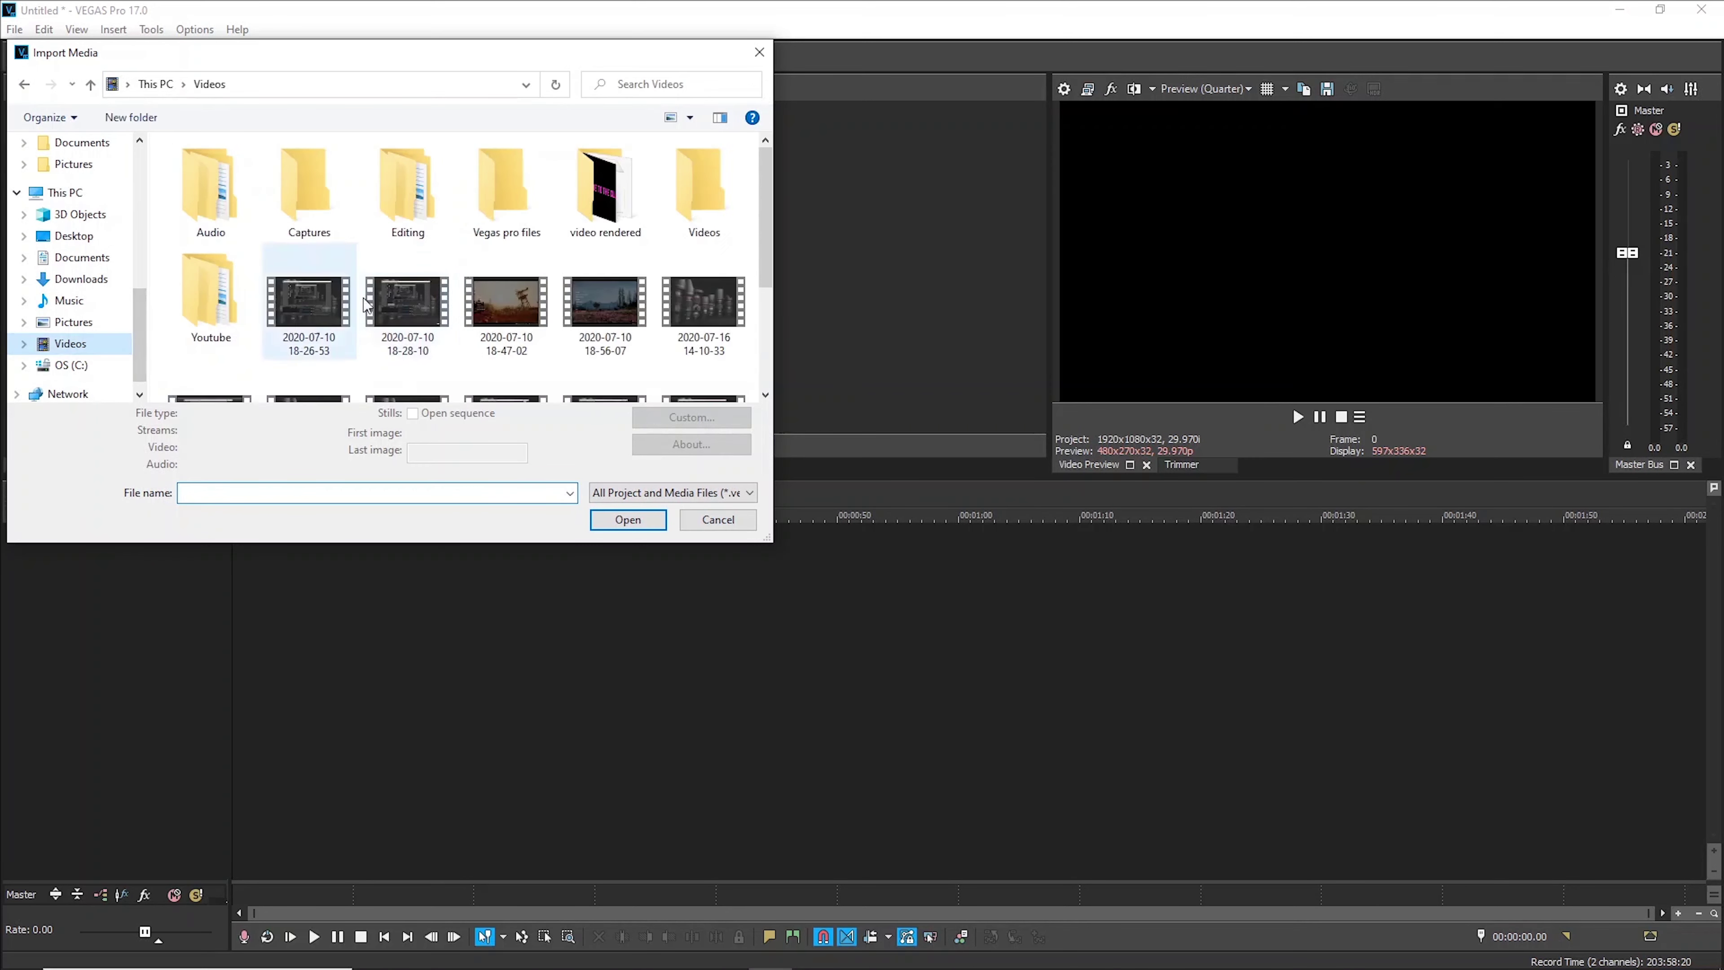
{"action": "double_click", "coordinate": [703, 192]}
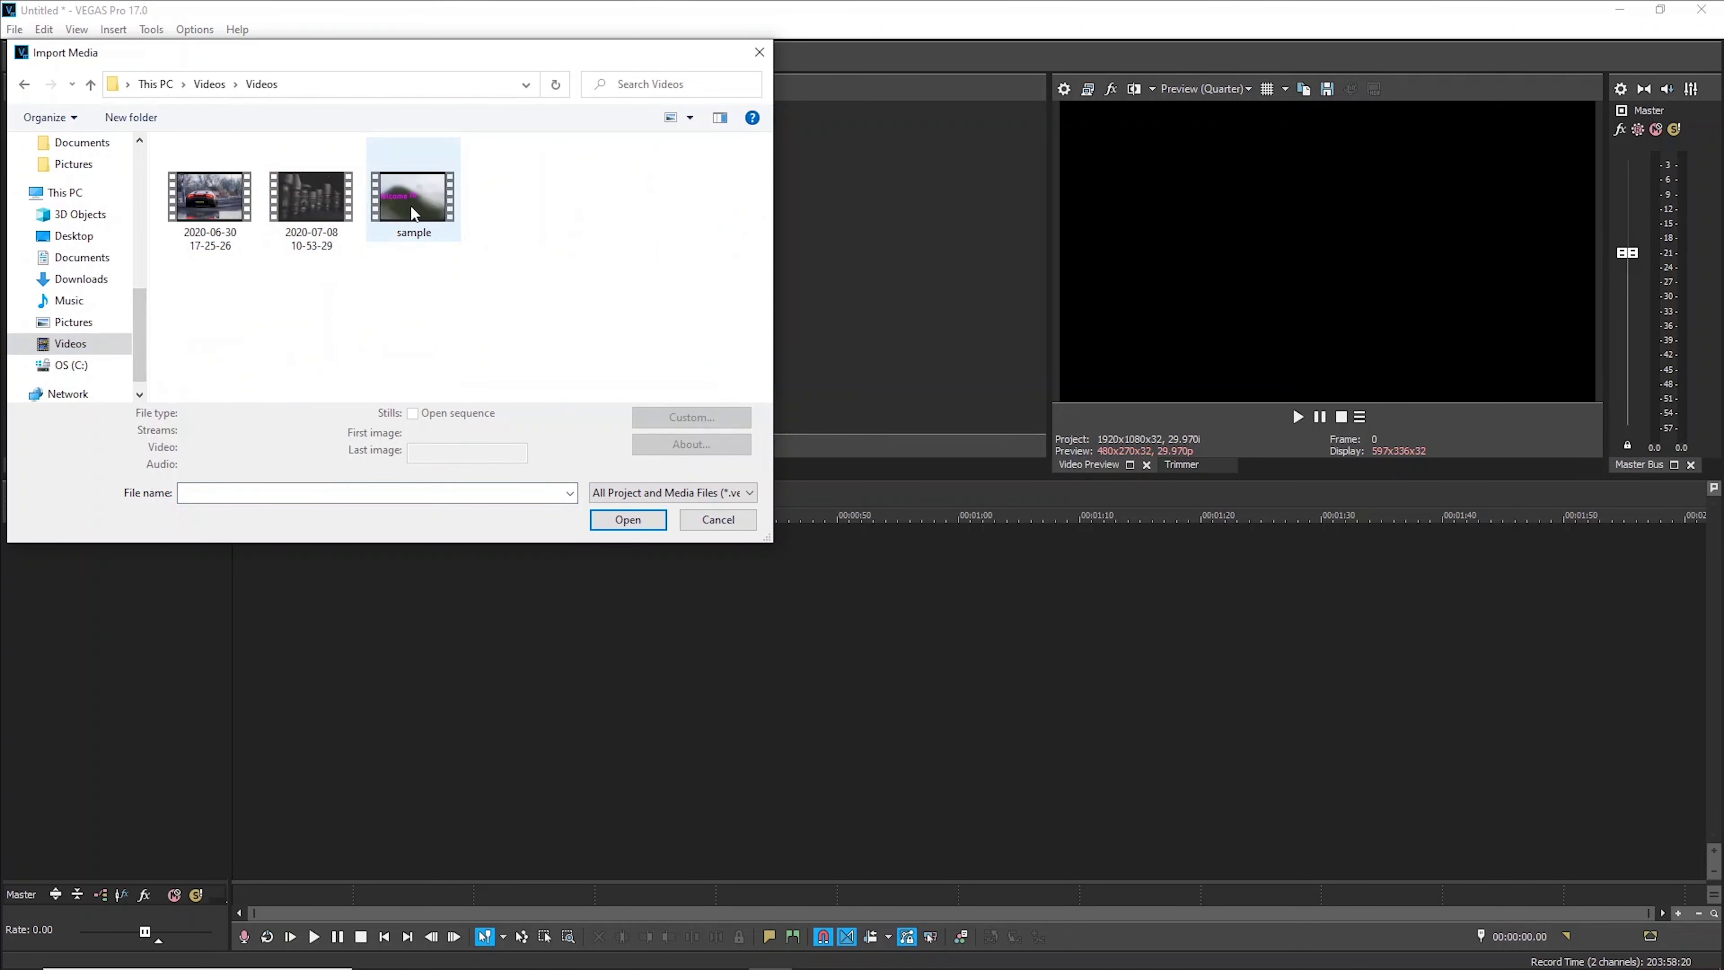
{"action": "left_click", "coordinate": [646, 522]}
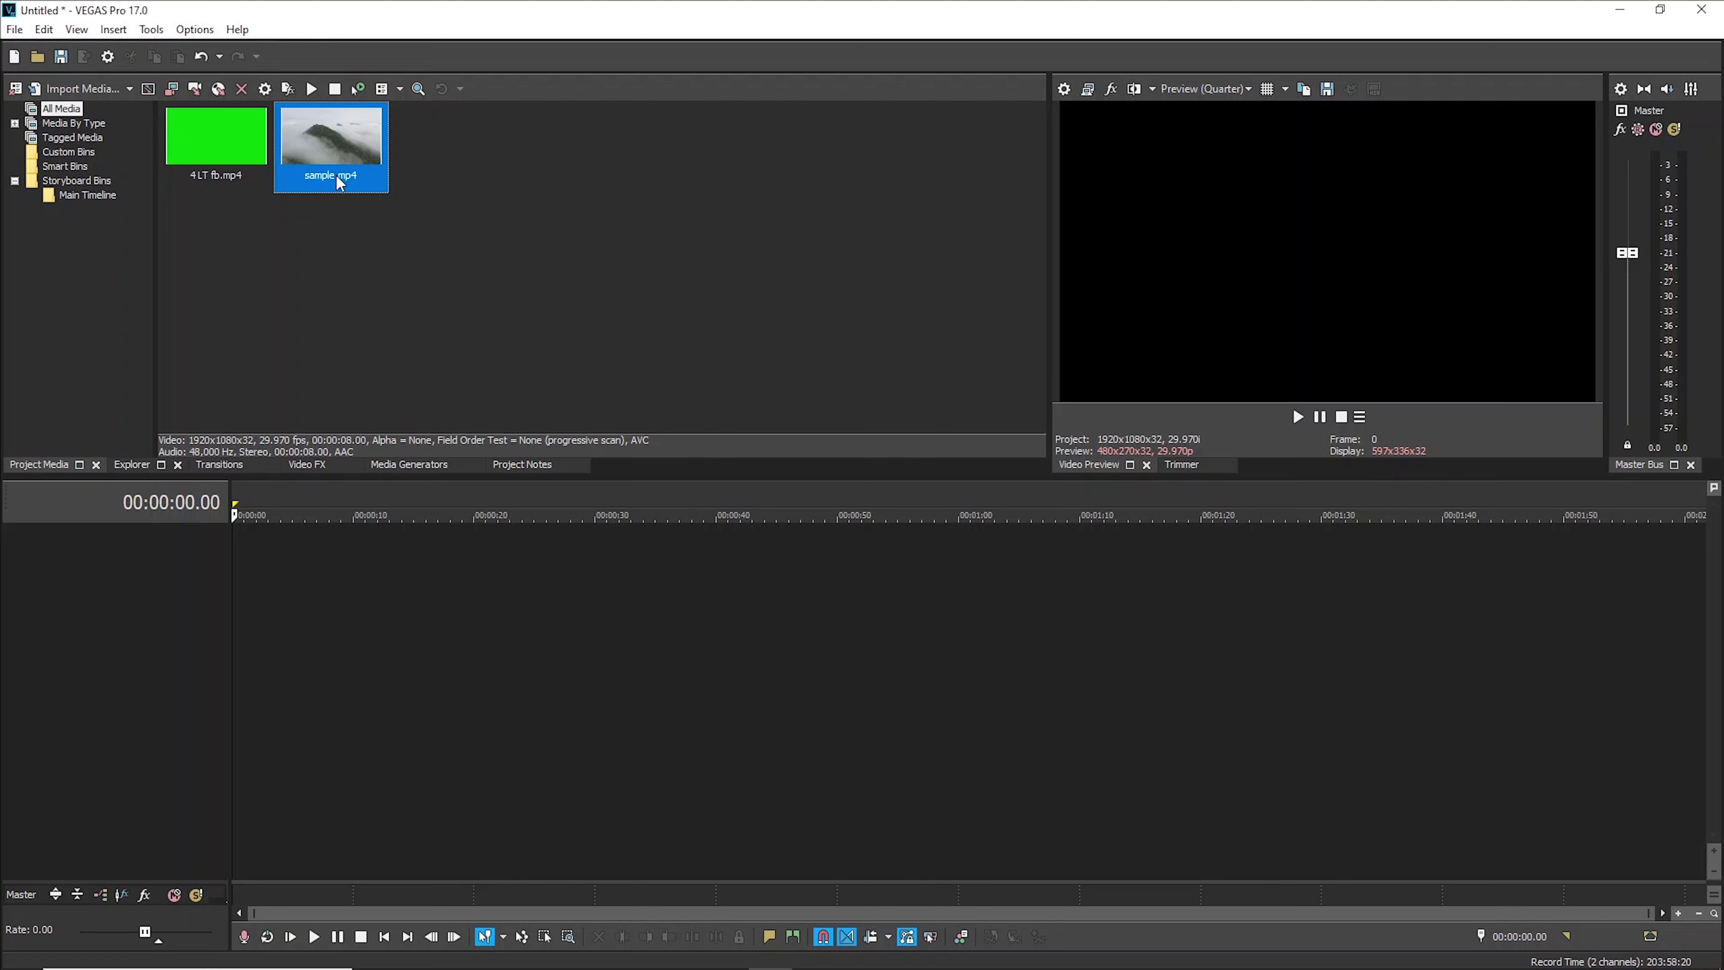
Place sample.mp4 at the start of the empty timeline and preview the clip at several points
{"action": "left_click_drag", "start_coordinate": [371, 194], "coordinate": [308, 672]}
{"action": "left_click", "coordinate": [962, 384]}
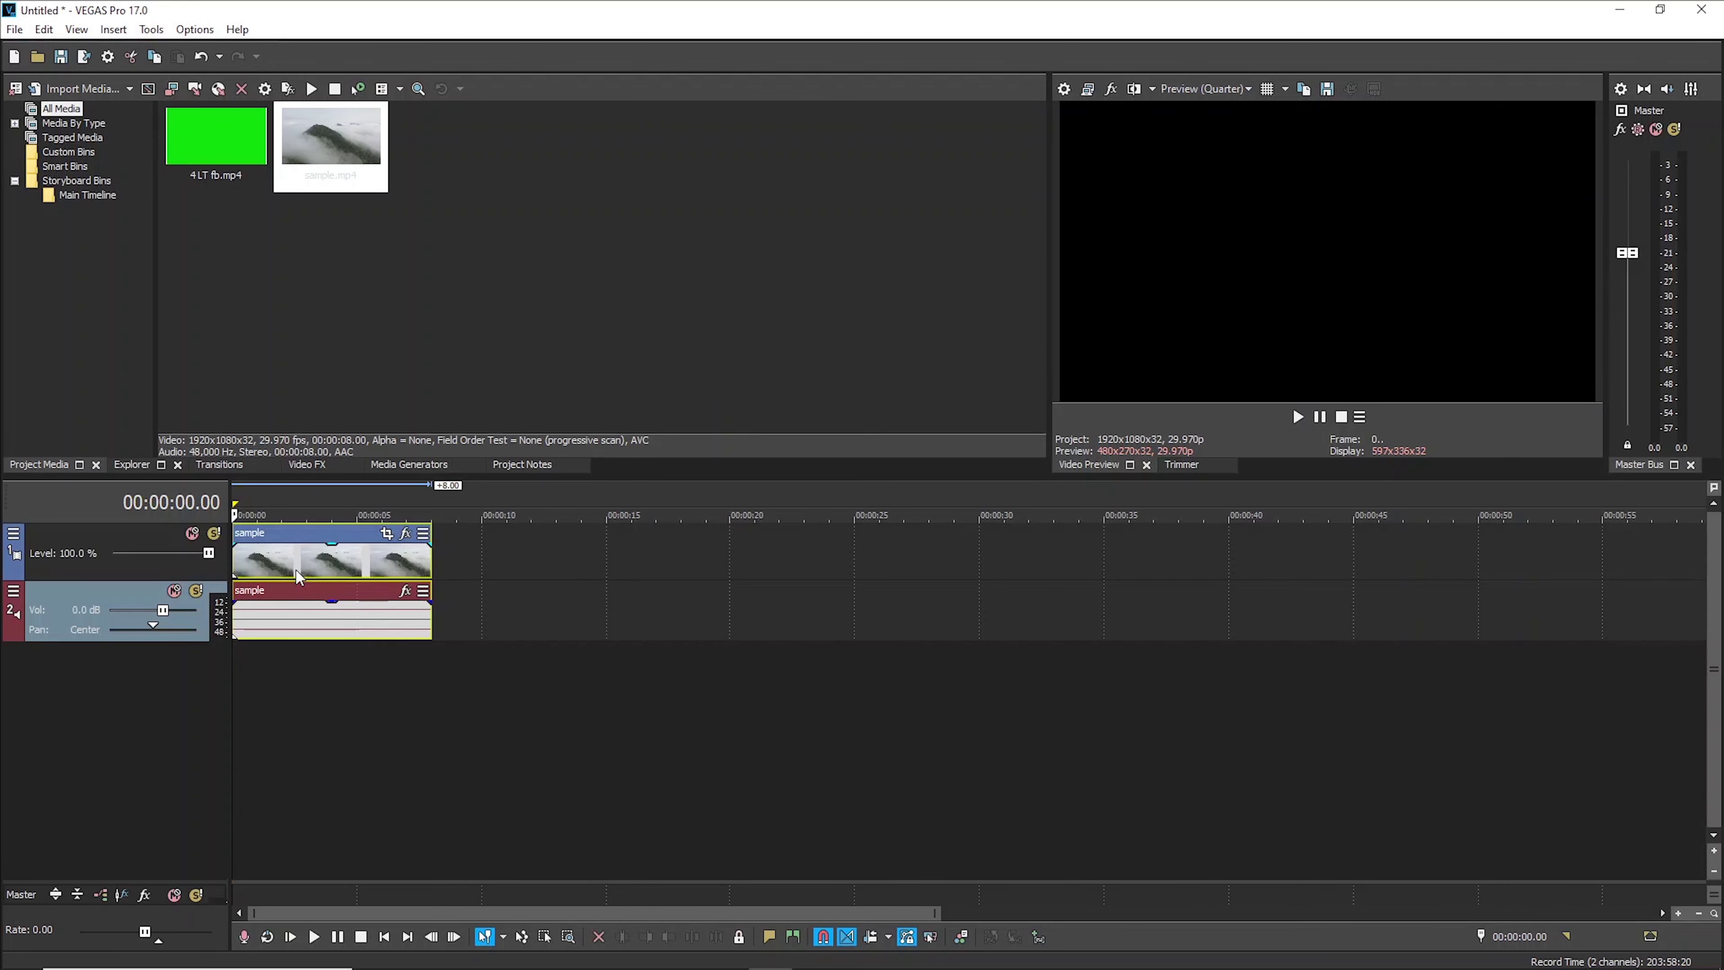
{"action": "left_click", "coordinate": [327, 502]}
{"action": "scroll", "coordinate": [375, 519], "scroll_direction": "up", "scroll_amount": 5}
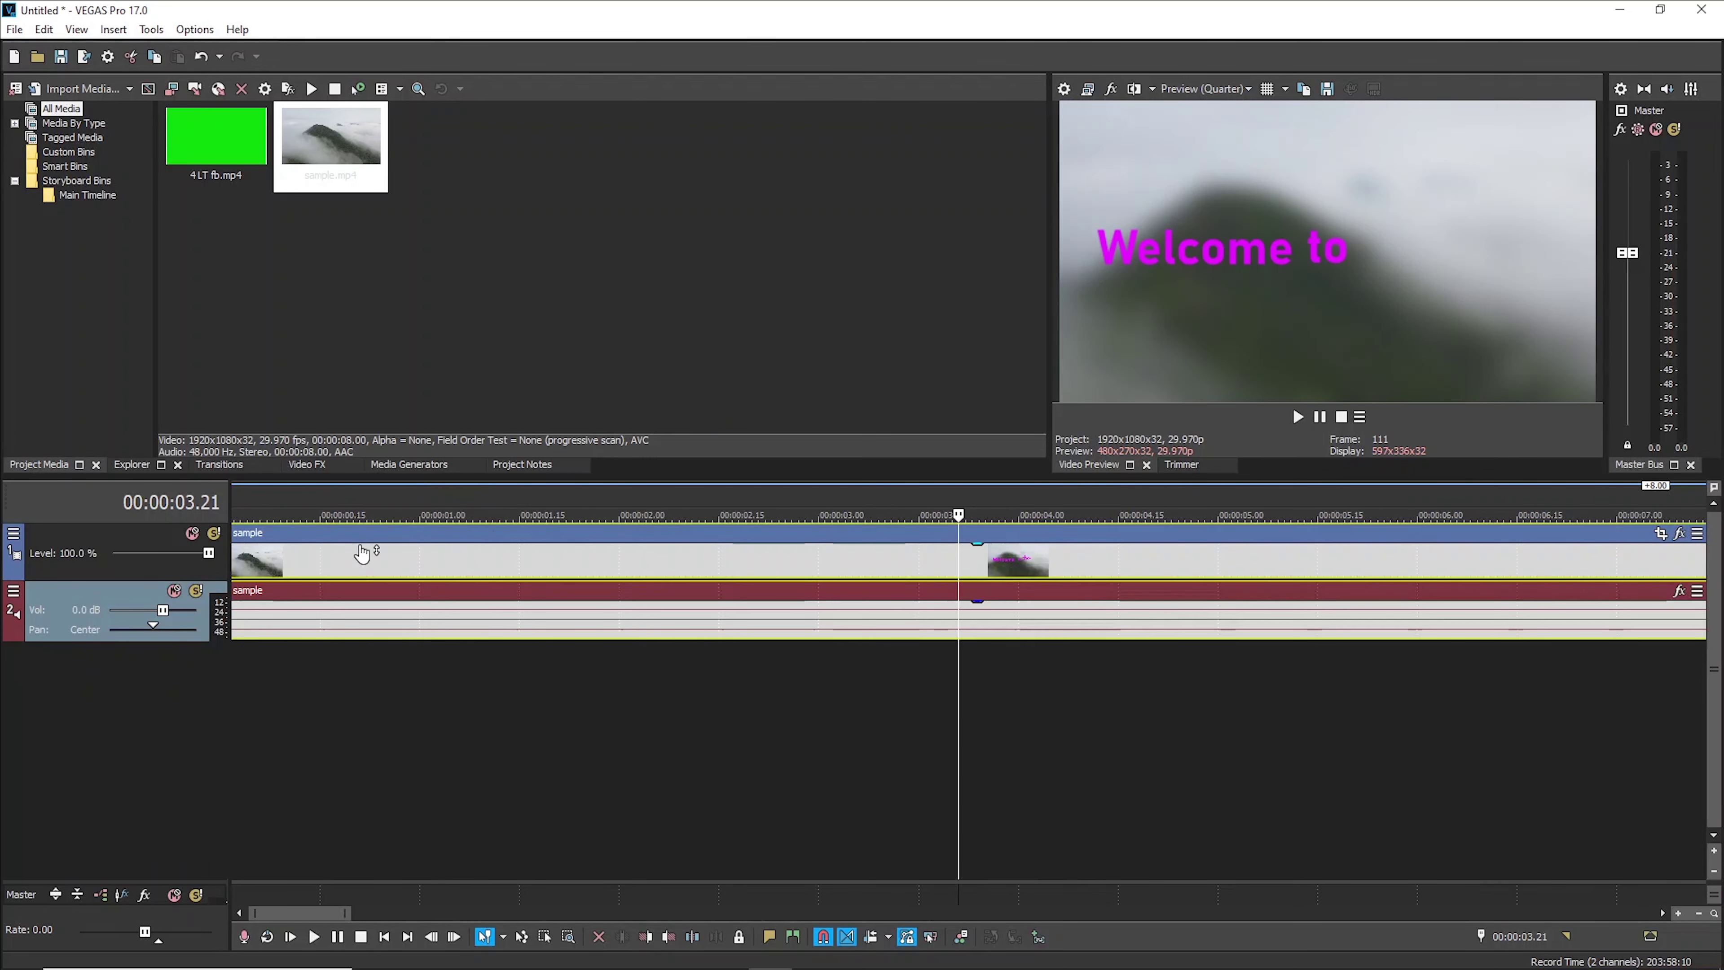
{"action": "scroll", "coordinate": [365, 551], "scroll_direction": "down", "scroll_amount": 3}
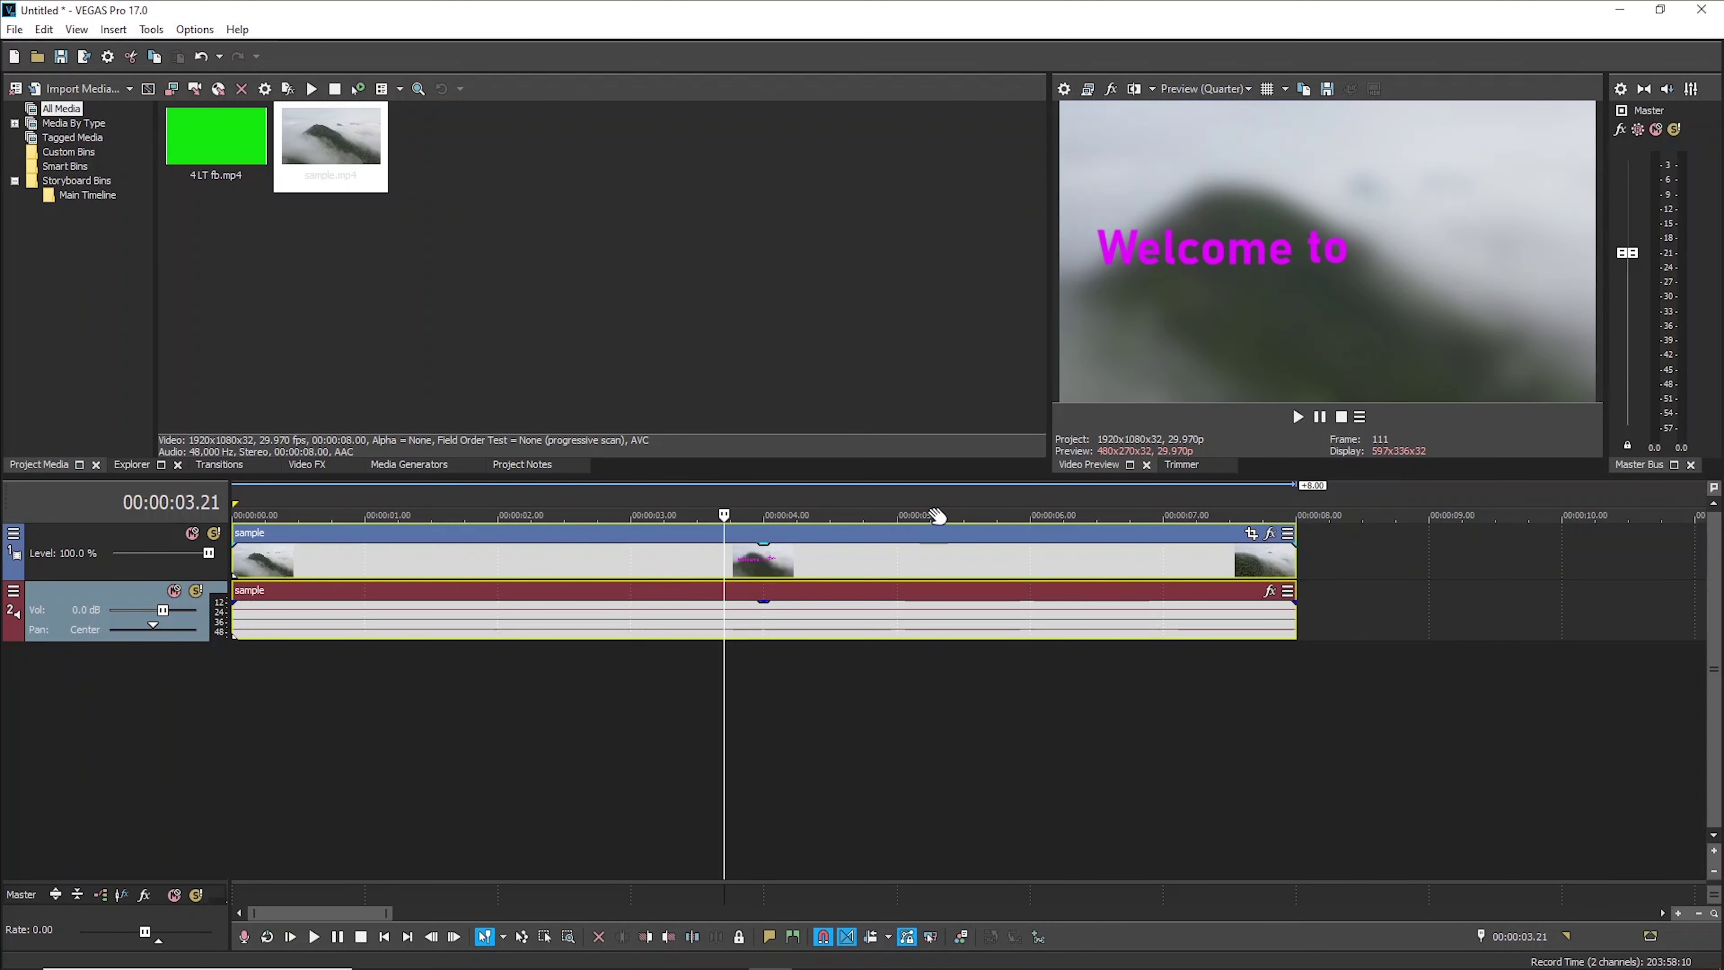
{"action": "left_click", "coordinate": [924, 502]}
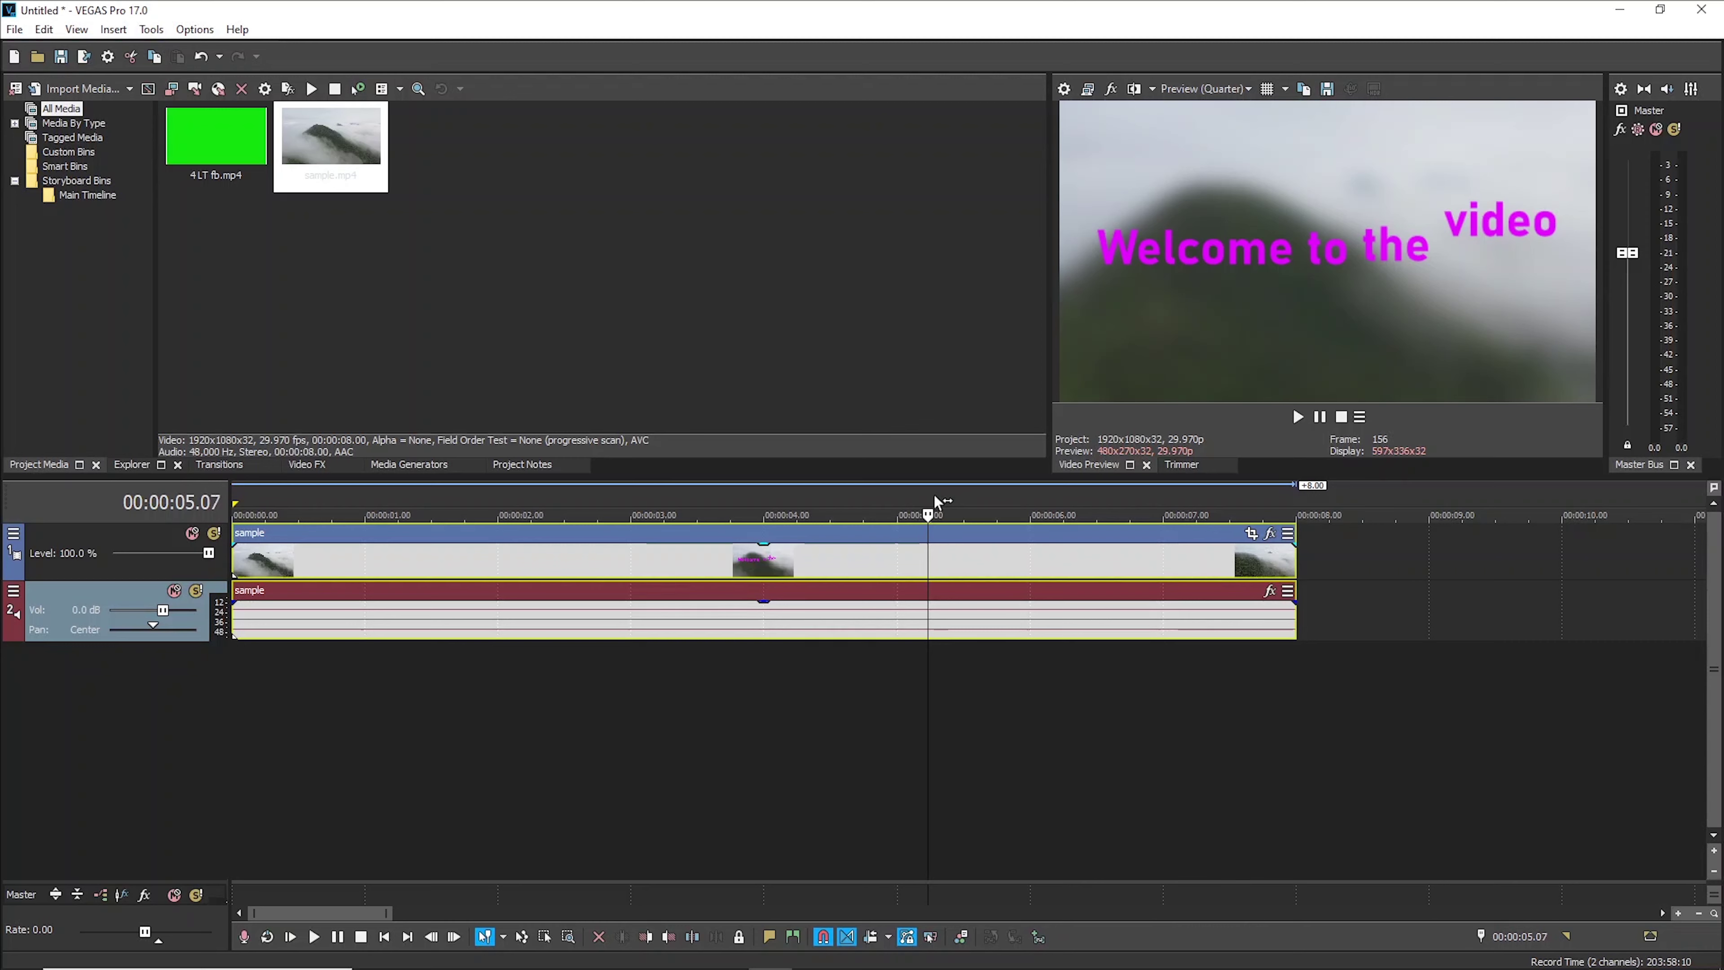
{"action": "left_click", "coordinate": [936, 502]}
{"action": "key", "text": "space"}
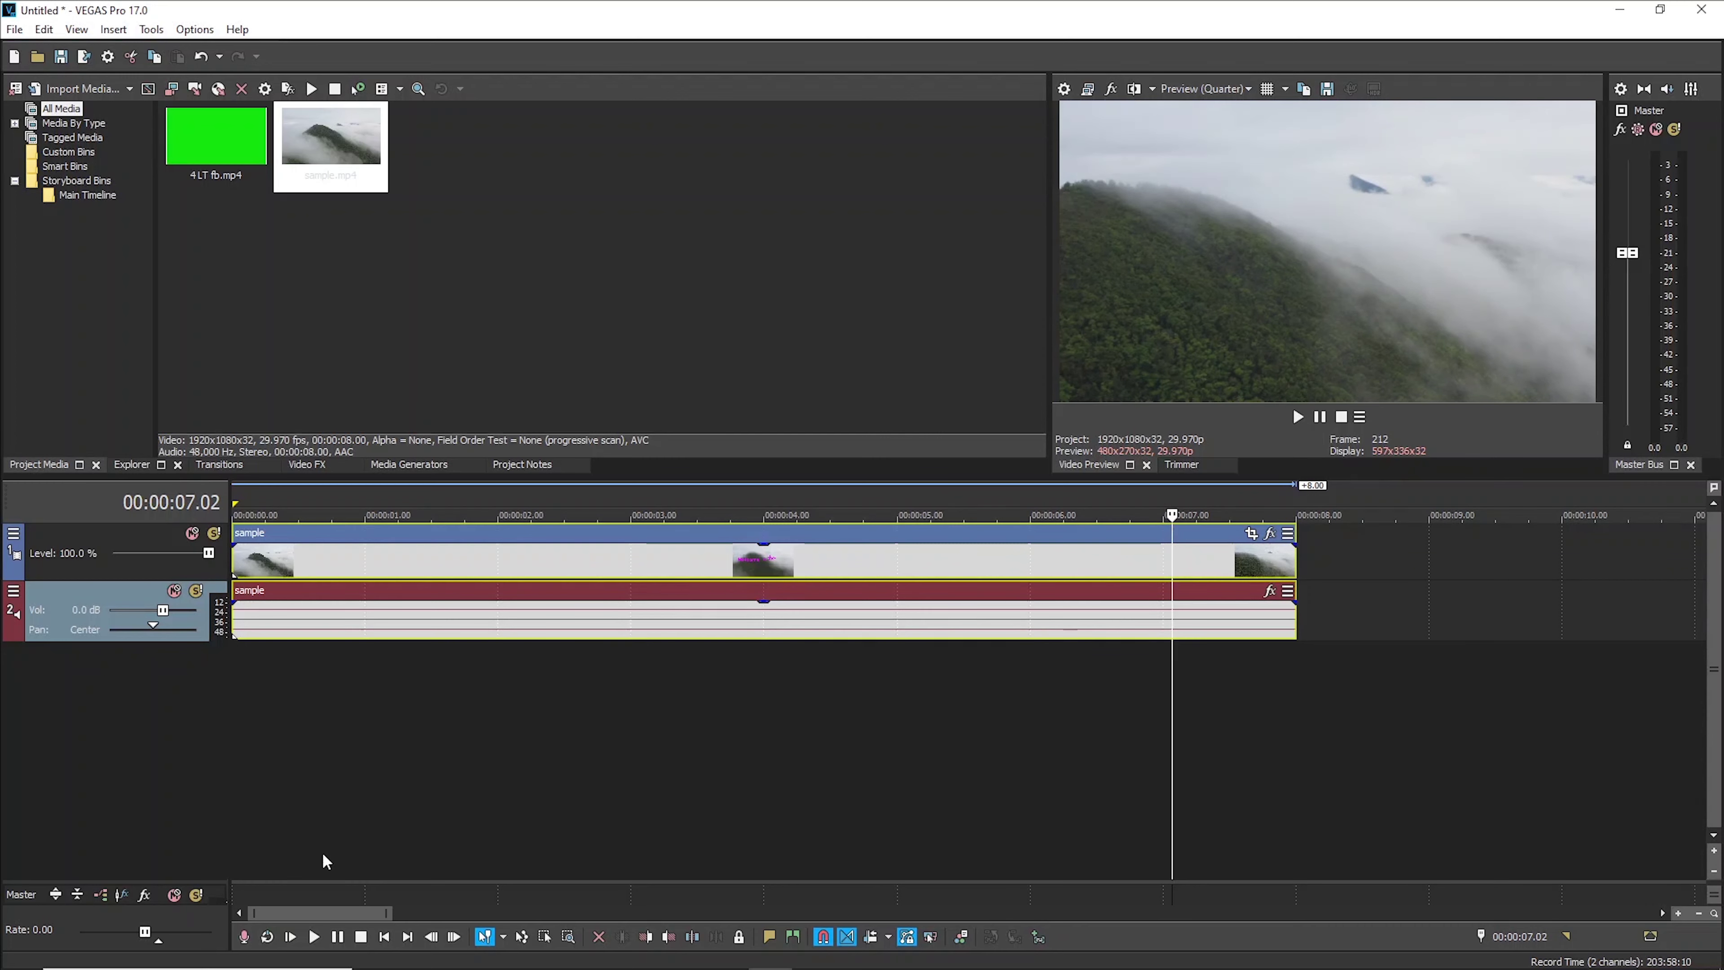
Add 4 LT fb.mp4 to the same tracks after the sample clip, at about 11.5 seconds, and preview its lower-third animation
{"action": "left_click_drag", "start_coordinate": [394, 914], "coordinate": [671, 907]}
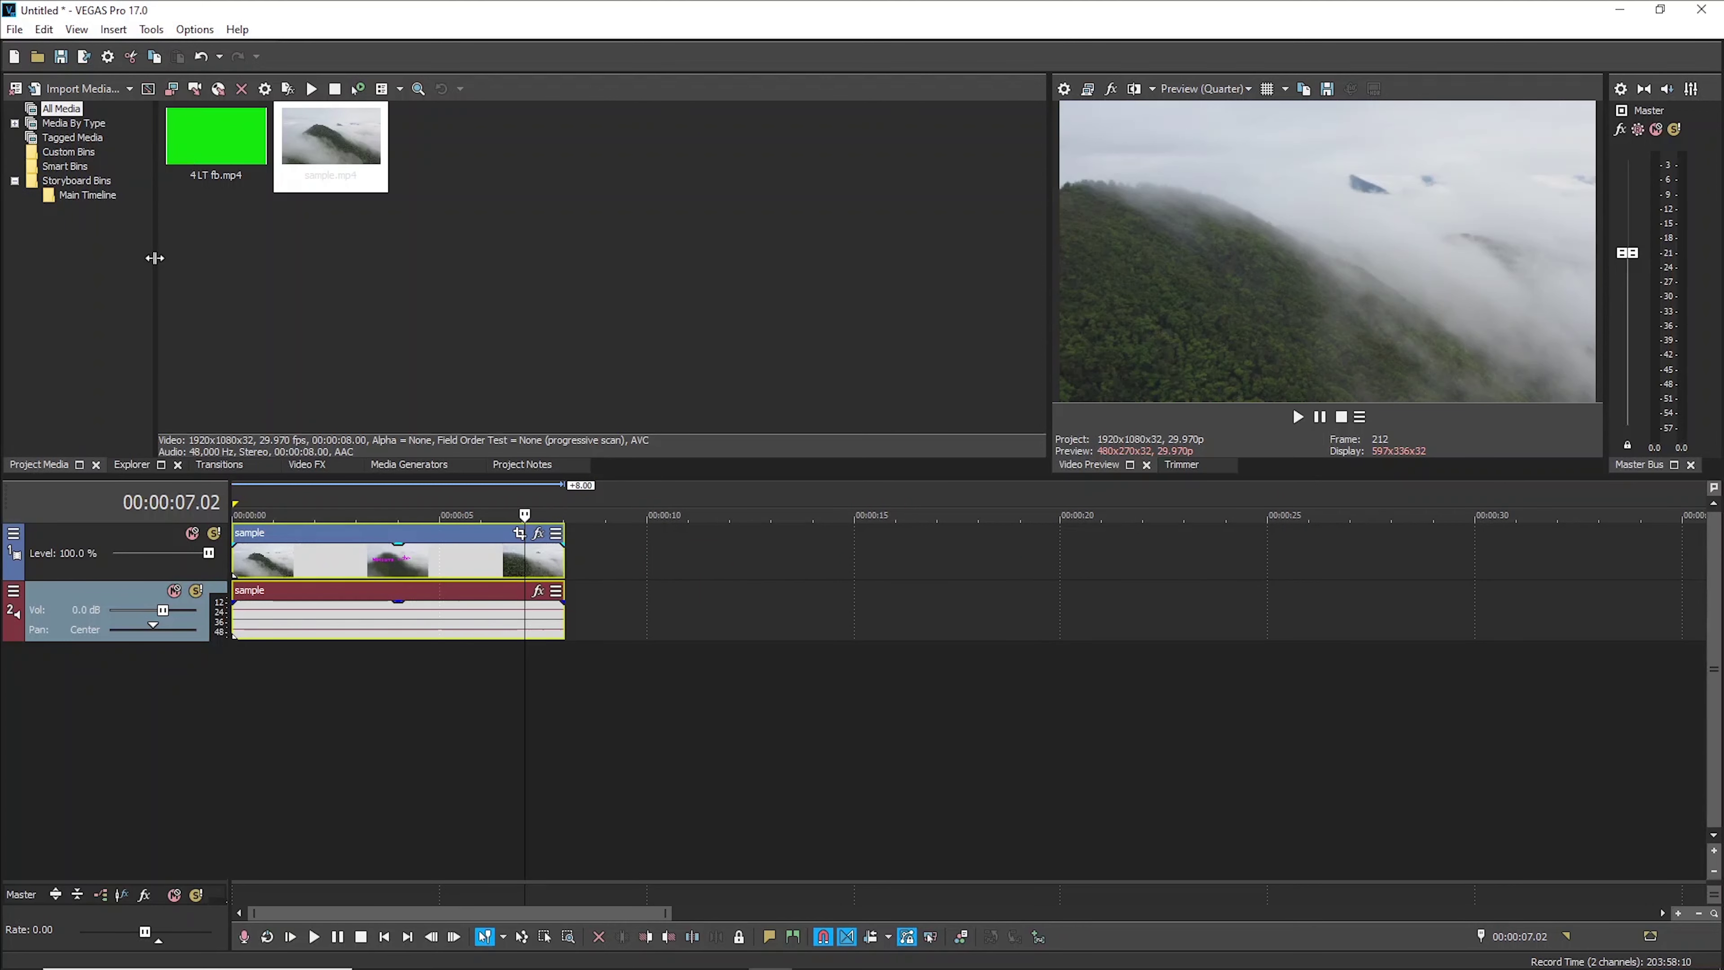
{"action": "left_click_drag", "start_coordinate": [197, 182], "coordinate": [721, 598]}
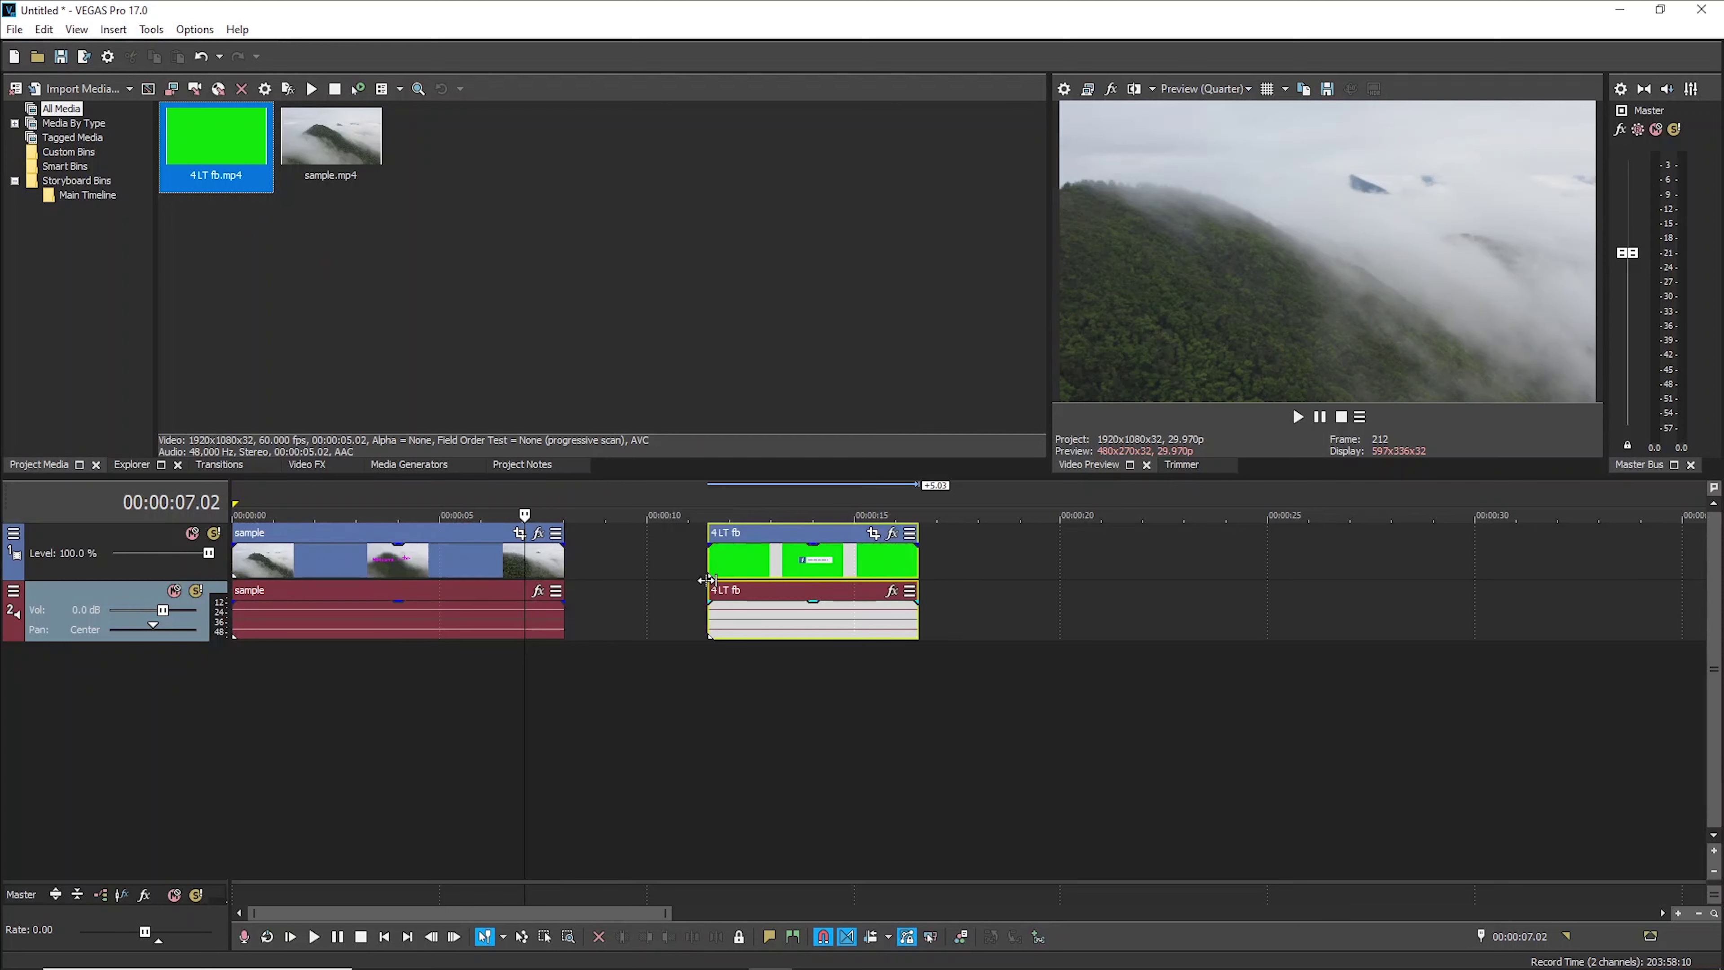
{"action": "left_click", "coordinate": [705, 493]}
{"action": "key", "text": "space"}
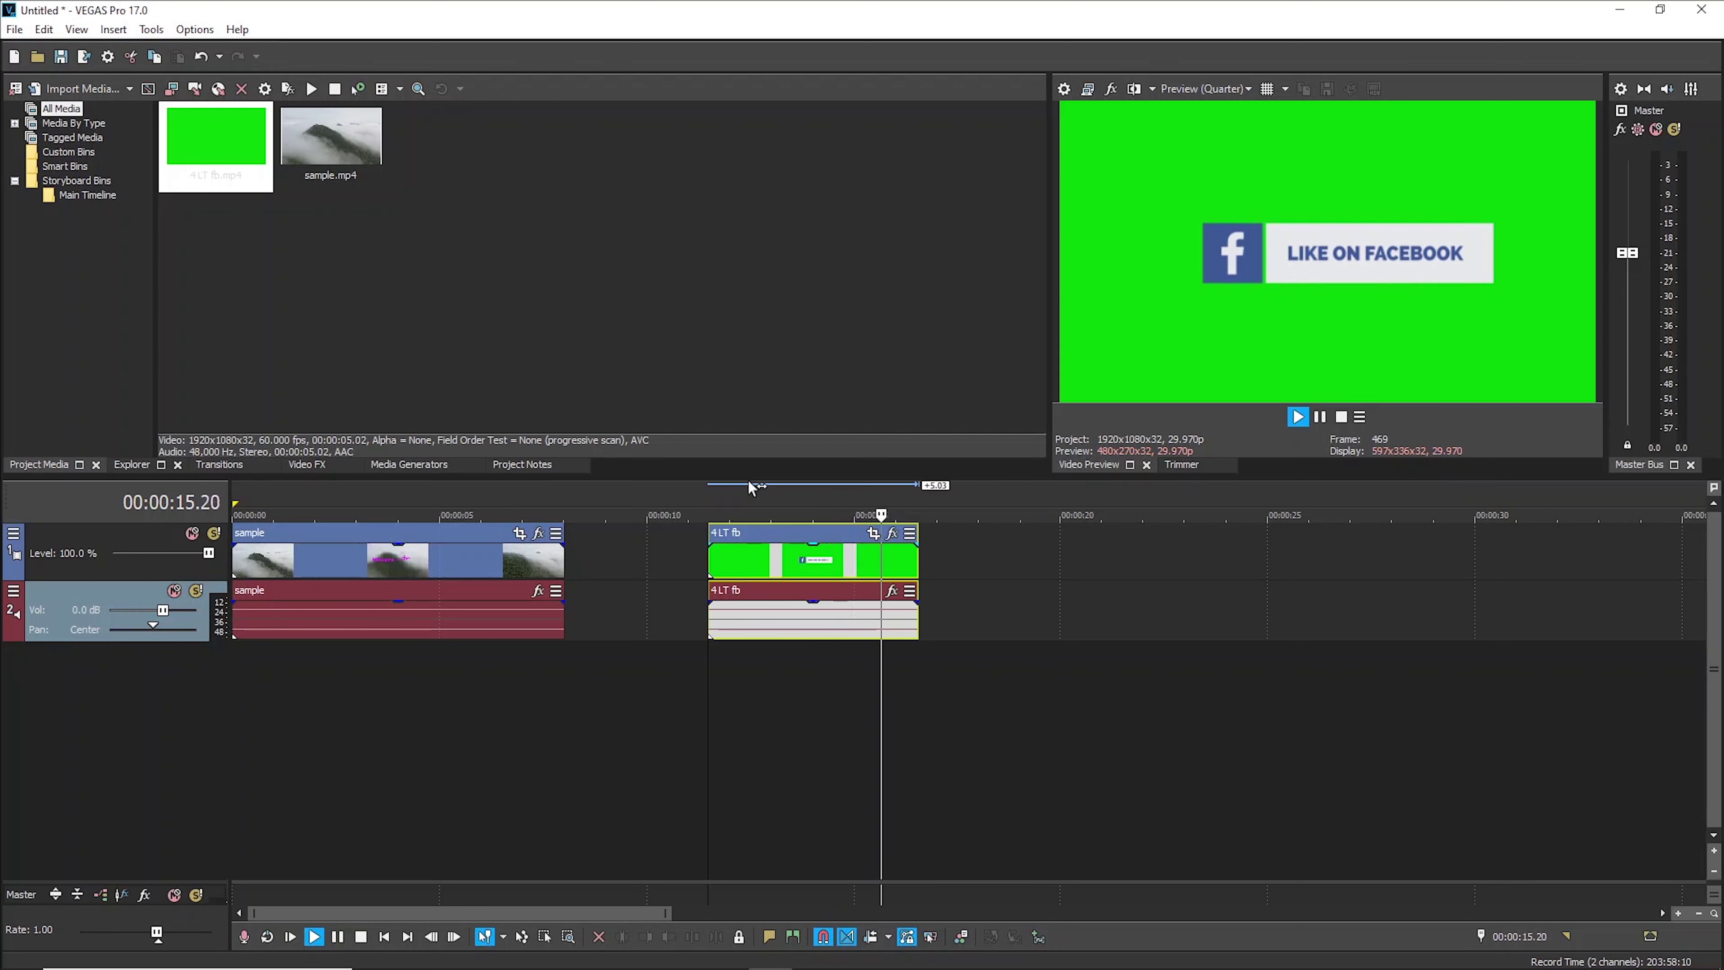
{"action": "key", "text": "space"}
{"action": "scroll", "coordinate": [926, 580], "scroll_direction": "up", "scroll_amount": 5}
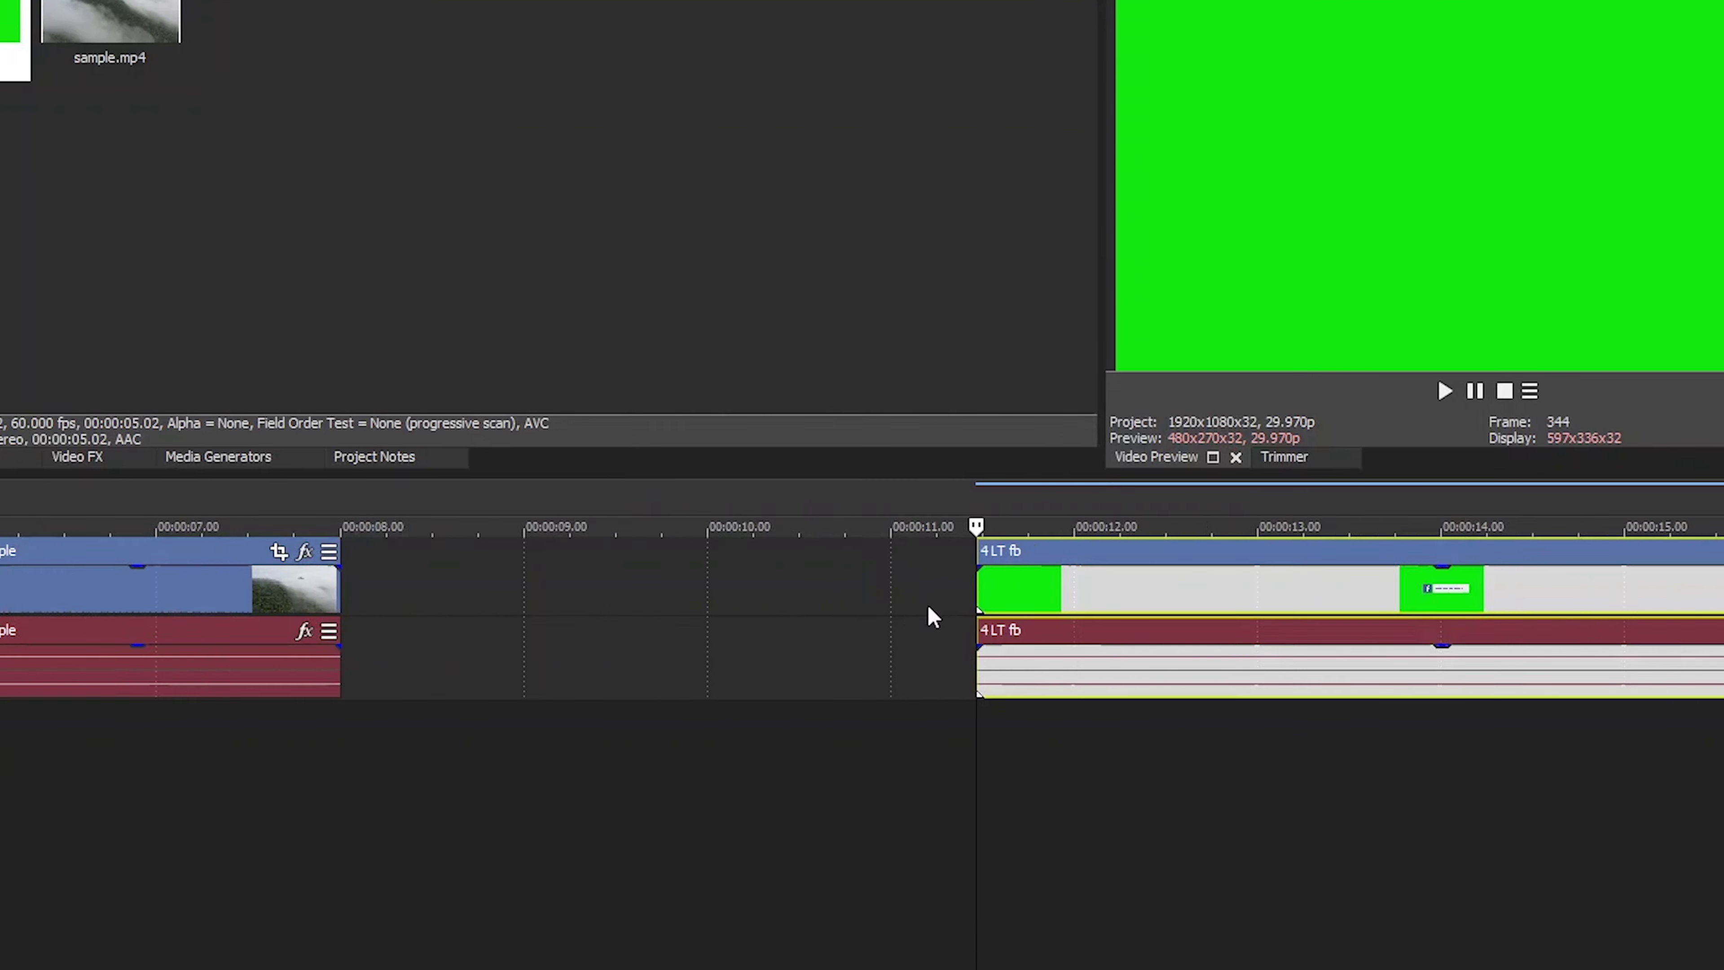
{"action": "scroll", "coordinate": [929, 609], "scroll_direction": "down", "scroll_amount": 4}
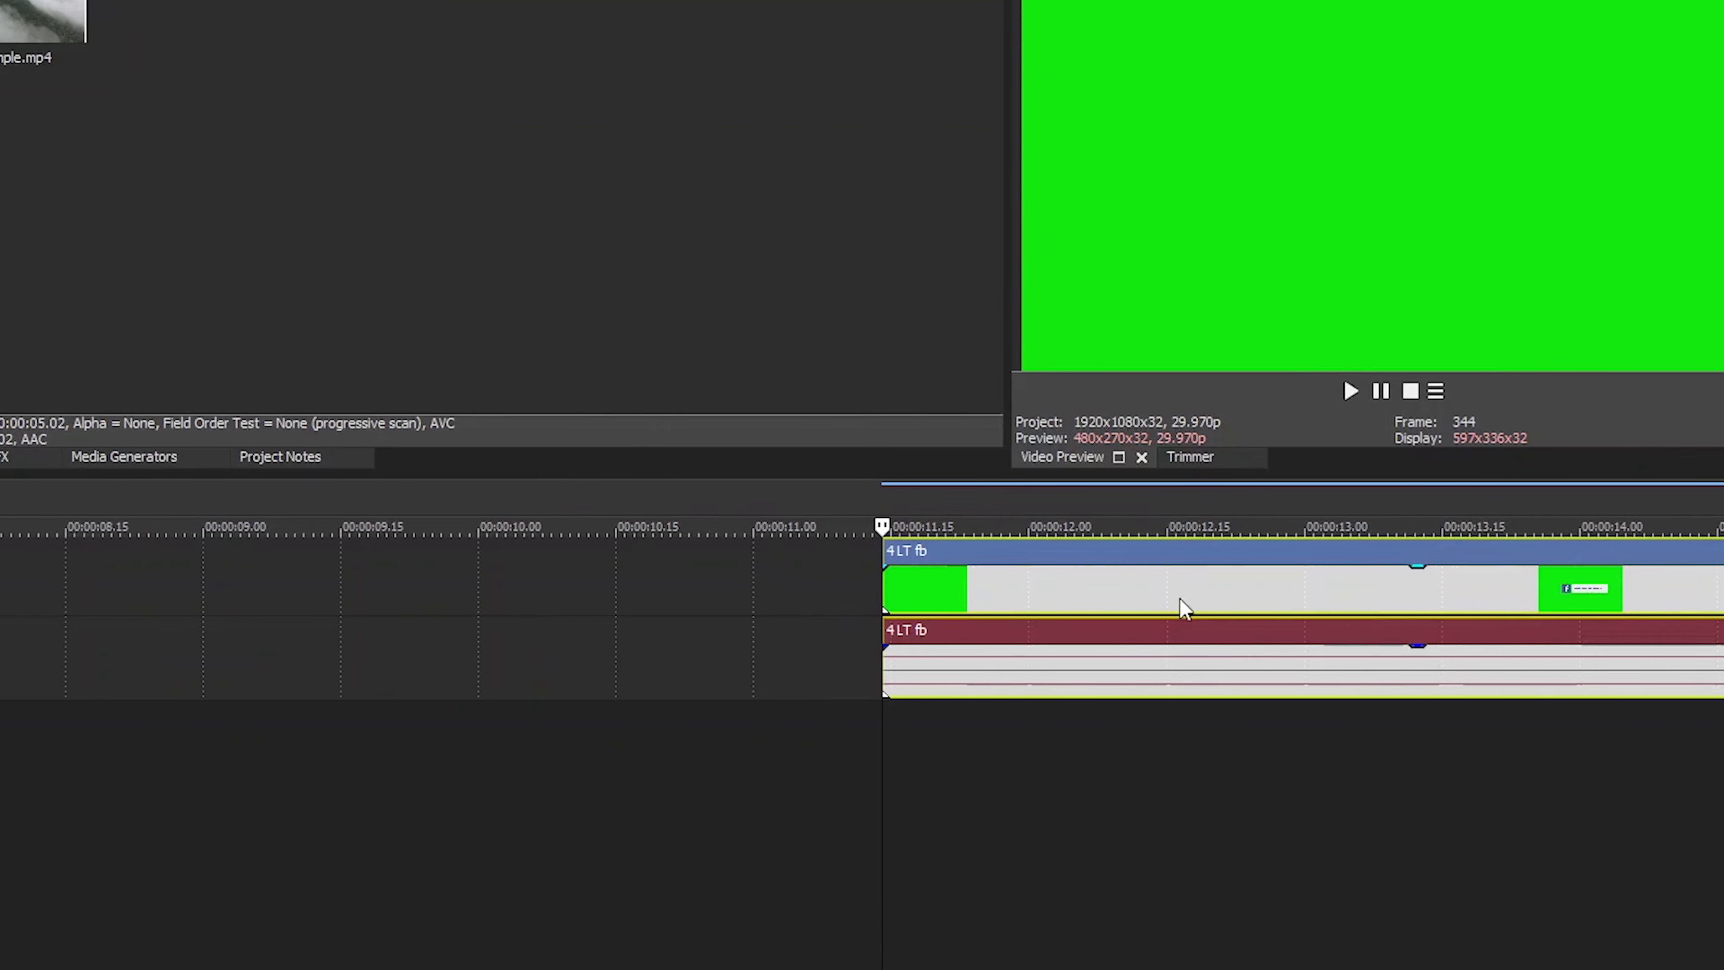
{"action": "left_click", "coordinate": [1250, 517]}
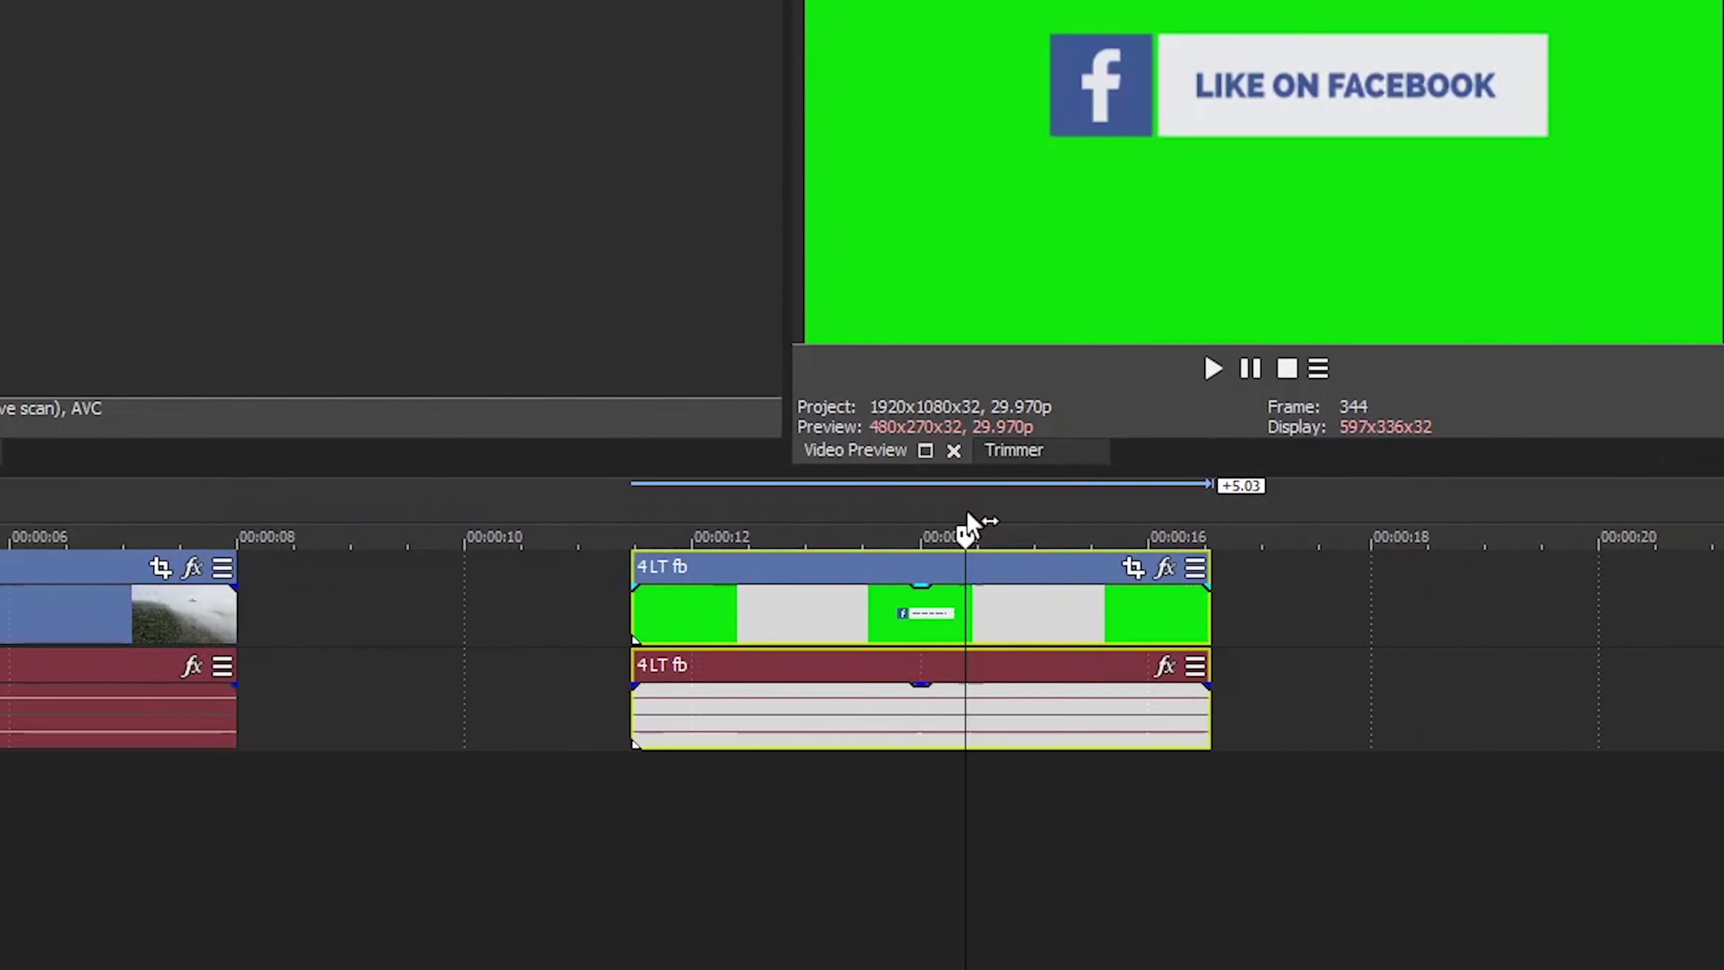
{"action": "scroll", "coordinate": [969, 526], "scroll_direction": "up", "scroll_amount": 3}
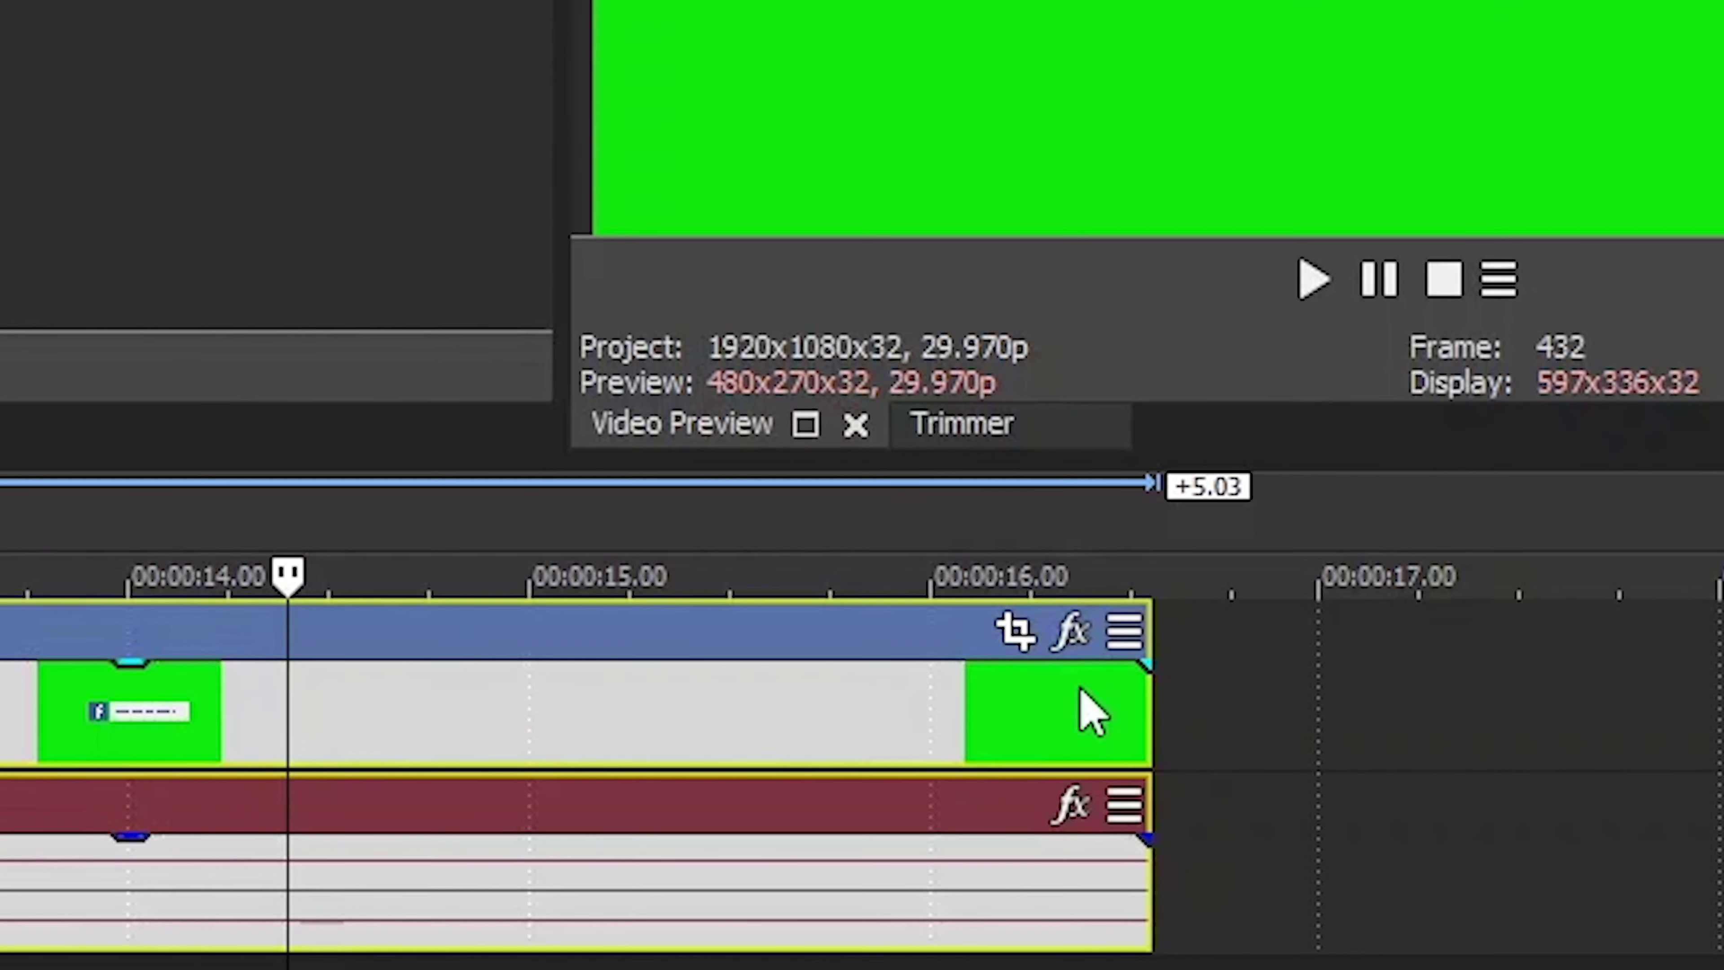
{"action": "left_click", "coordinate": [1085, 635]}
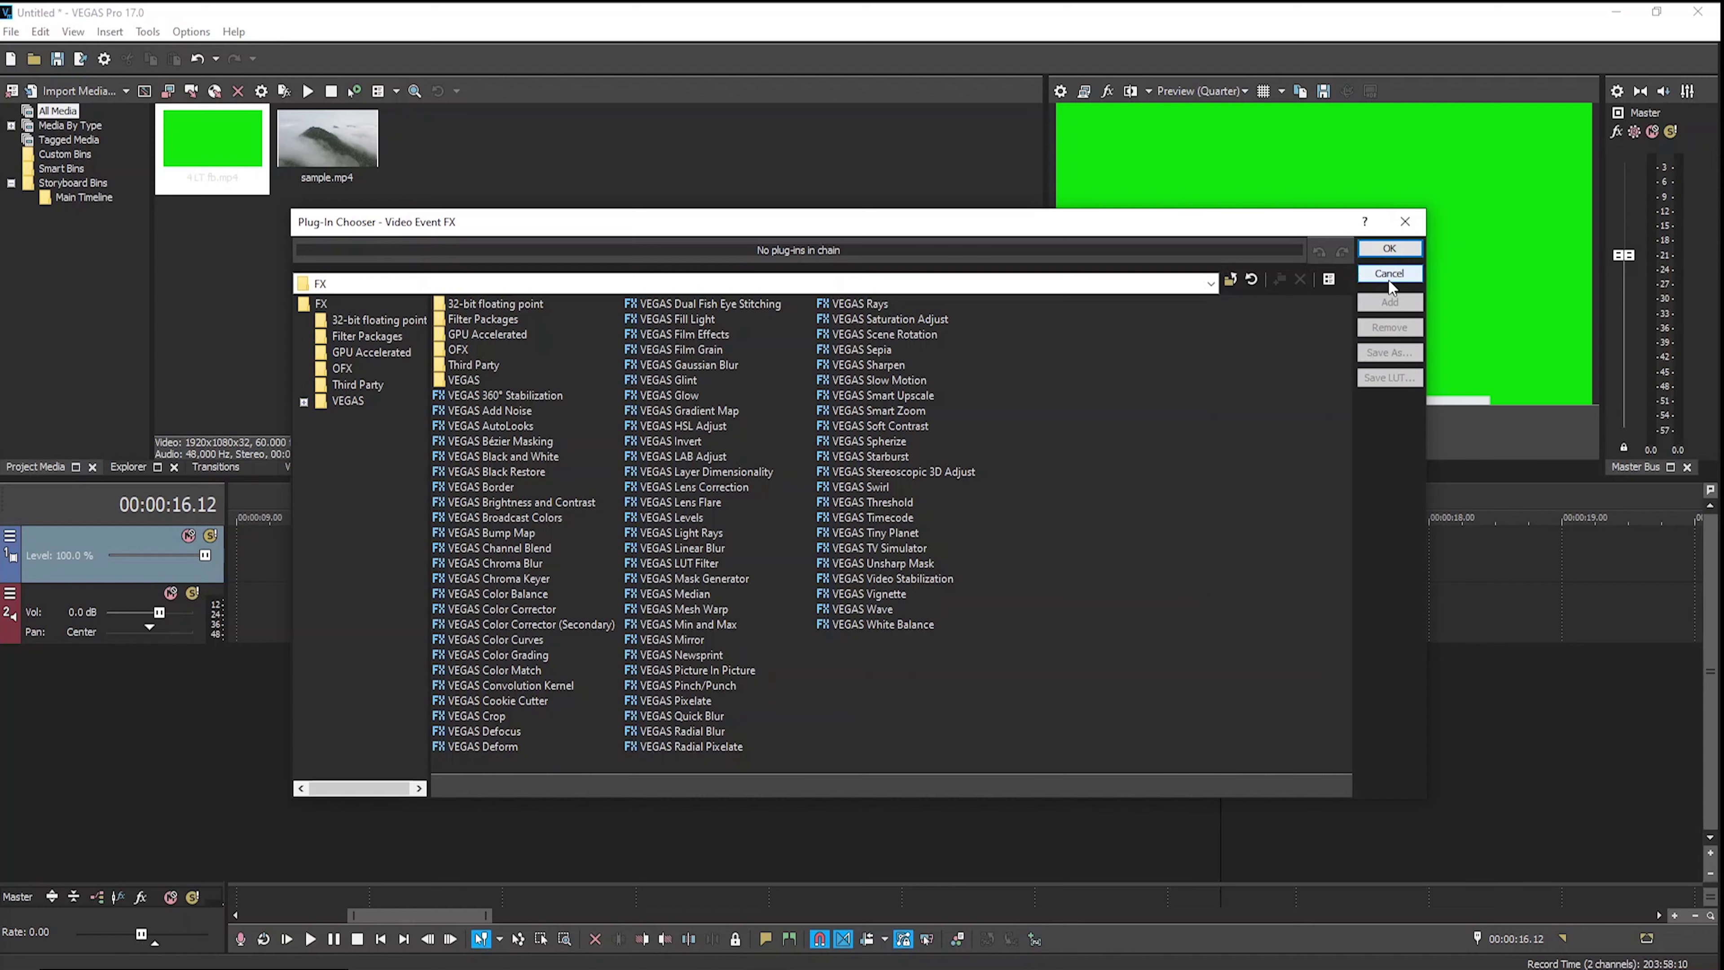
{"action": "left_click", "coordinate": [1389, 246]}
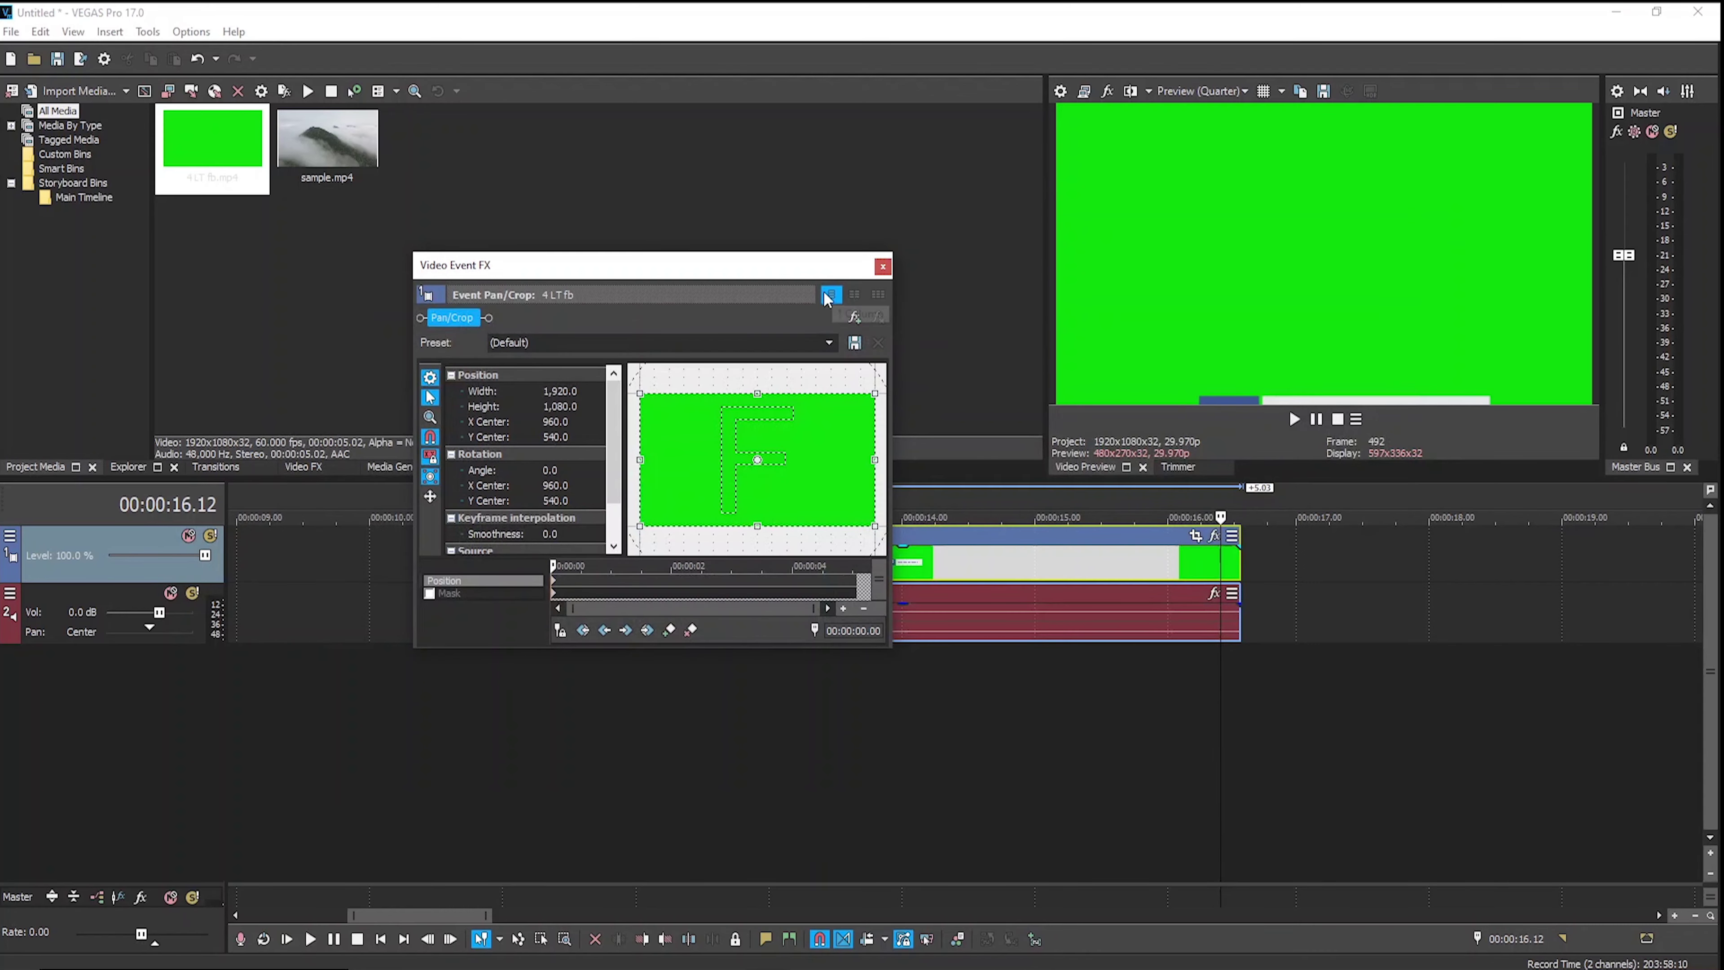
{"action": "left_click", "coordinate": [882, 266]}
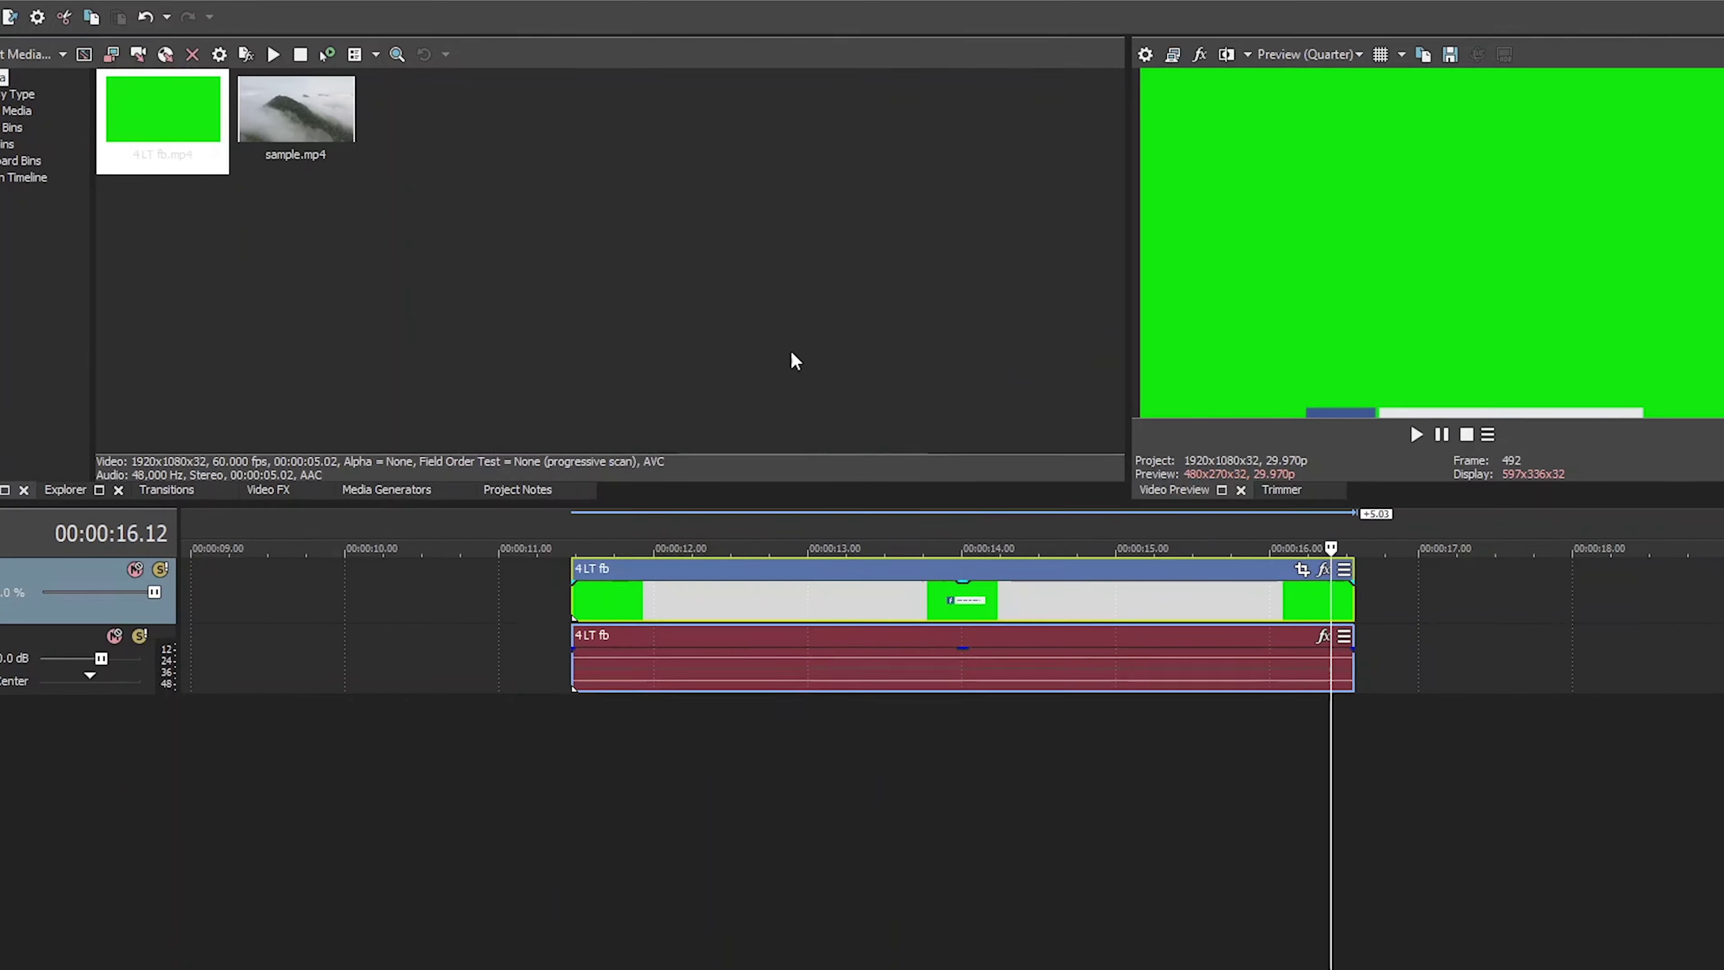
Search the video effects for "chroma", apply the default Chroma Keyer to the 4 LT fb clip, and move its settings window clear of the clip
{"action": "left_click", "coordinate": [214, 538]}
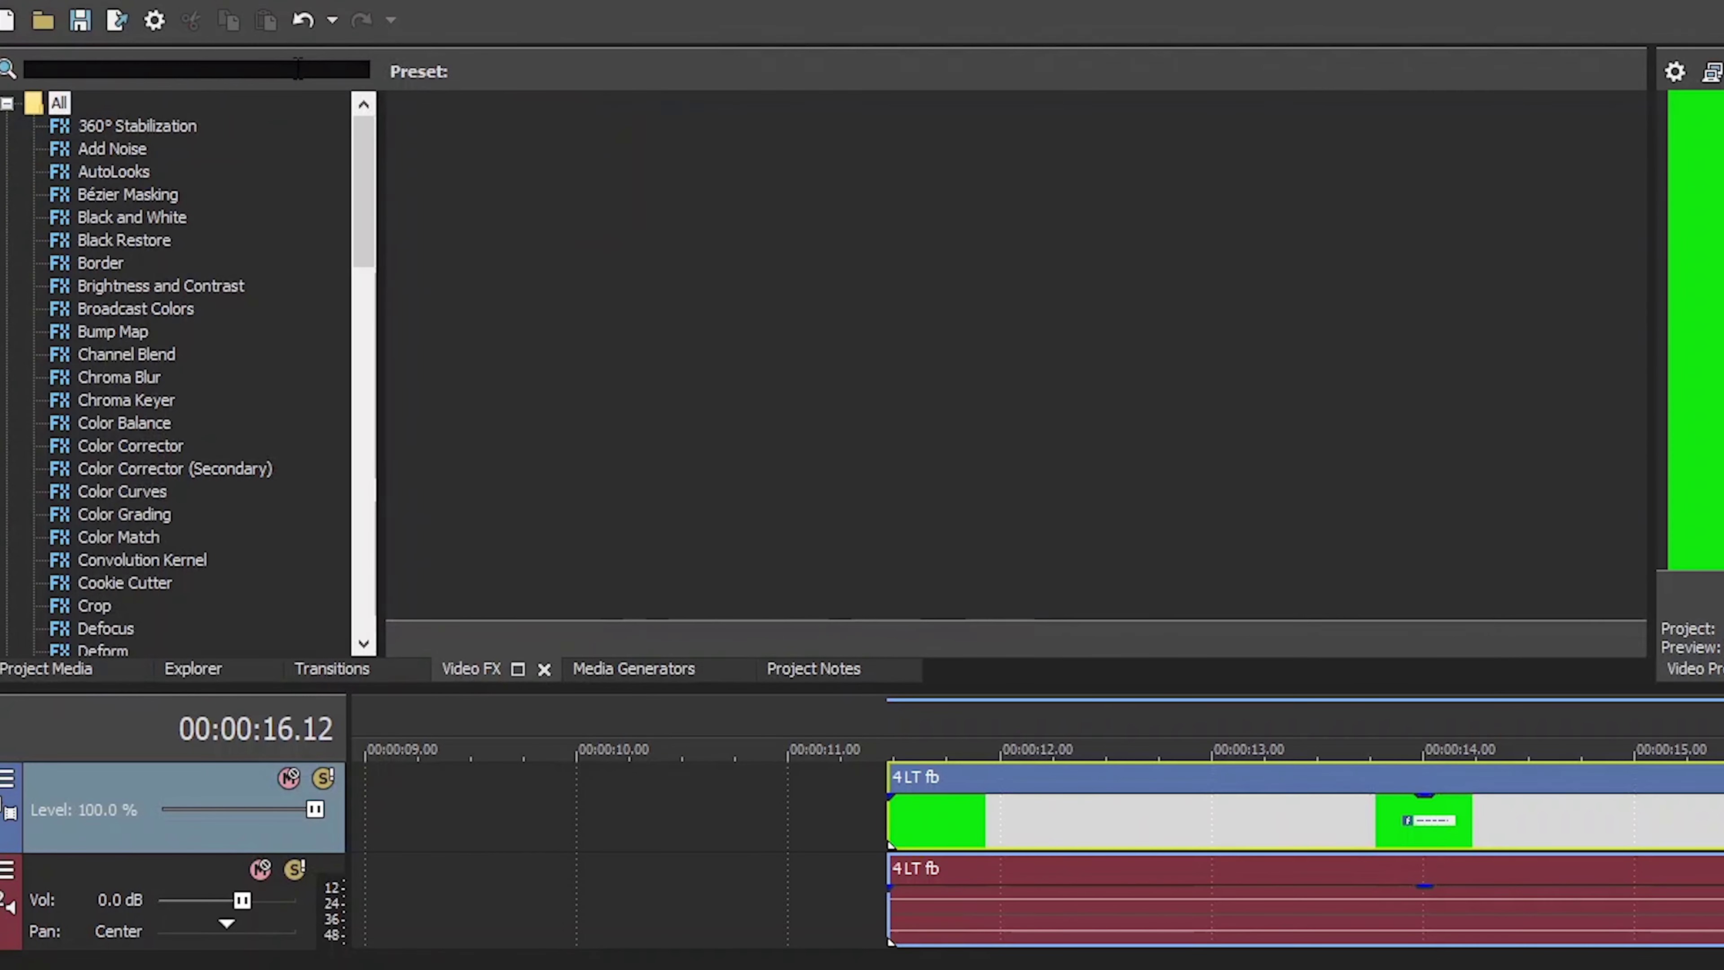
{"action": "left_click", "coordinate": [298, 68]}
{"action": "type", "text": "ch"}
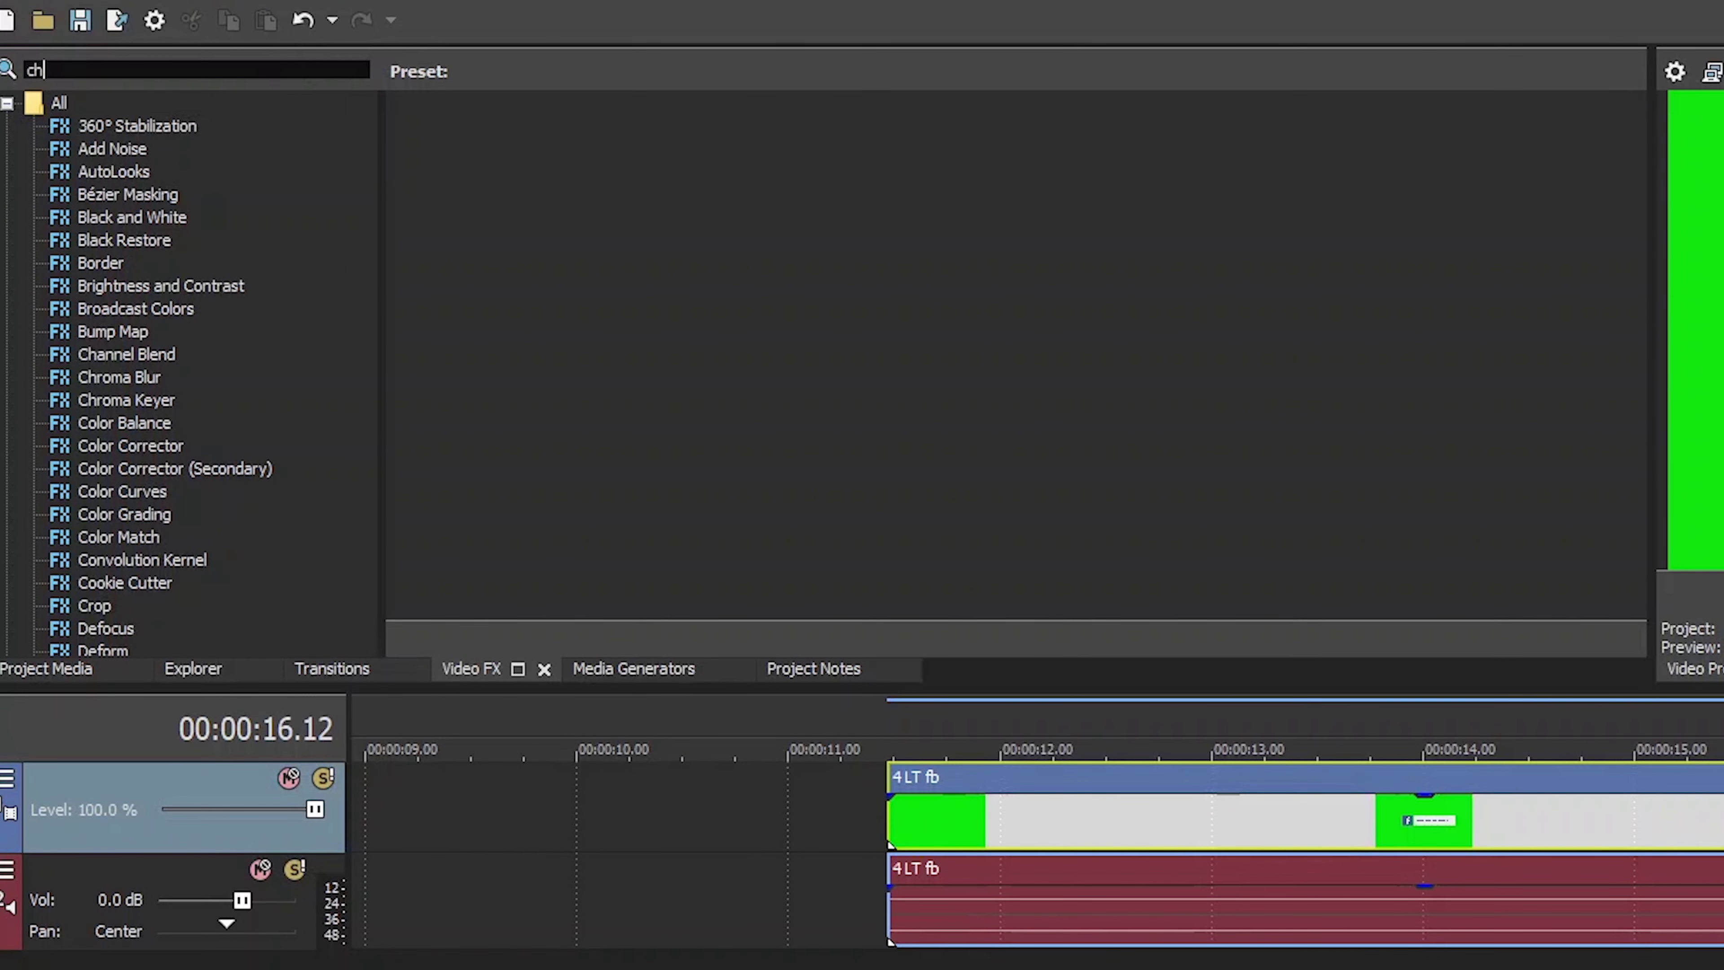
{"action": "type", "text": "roma"}
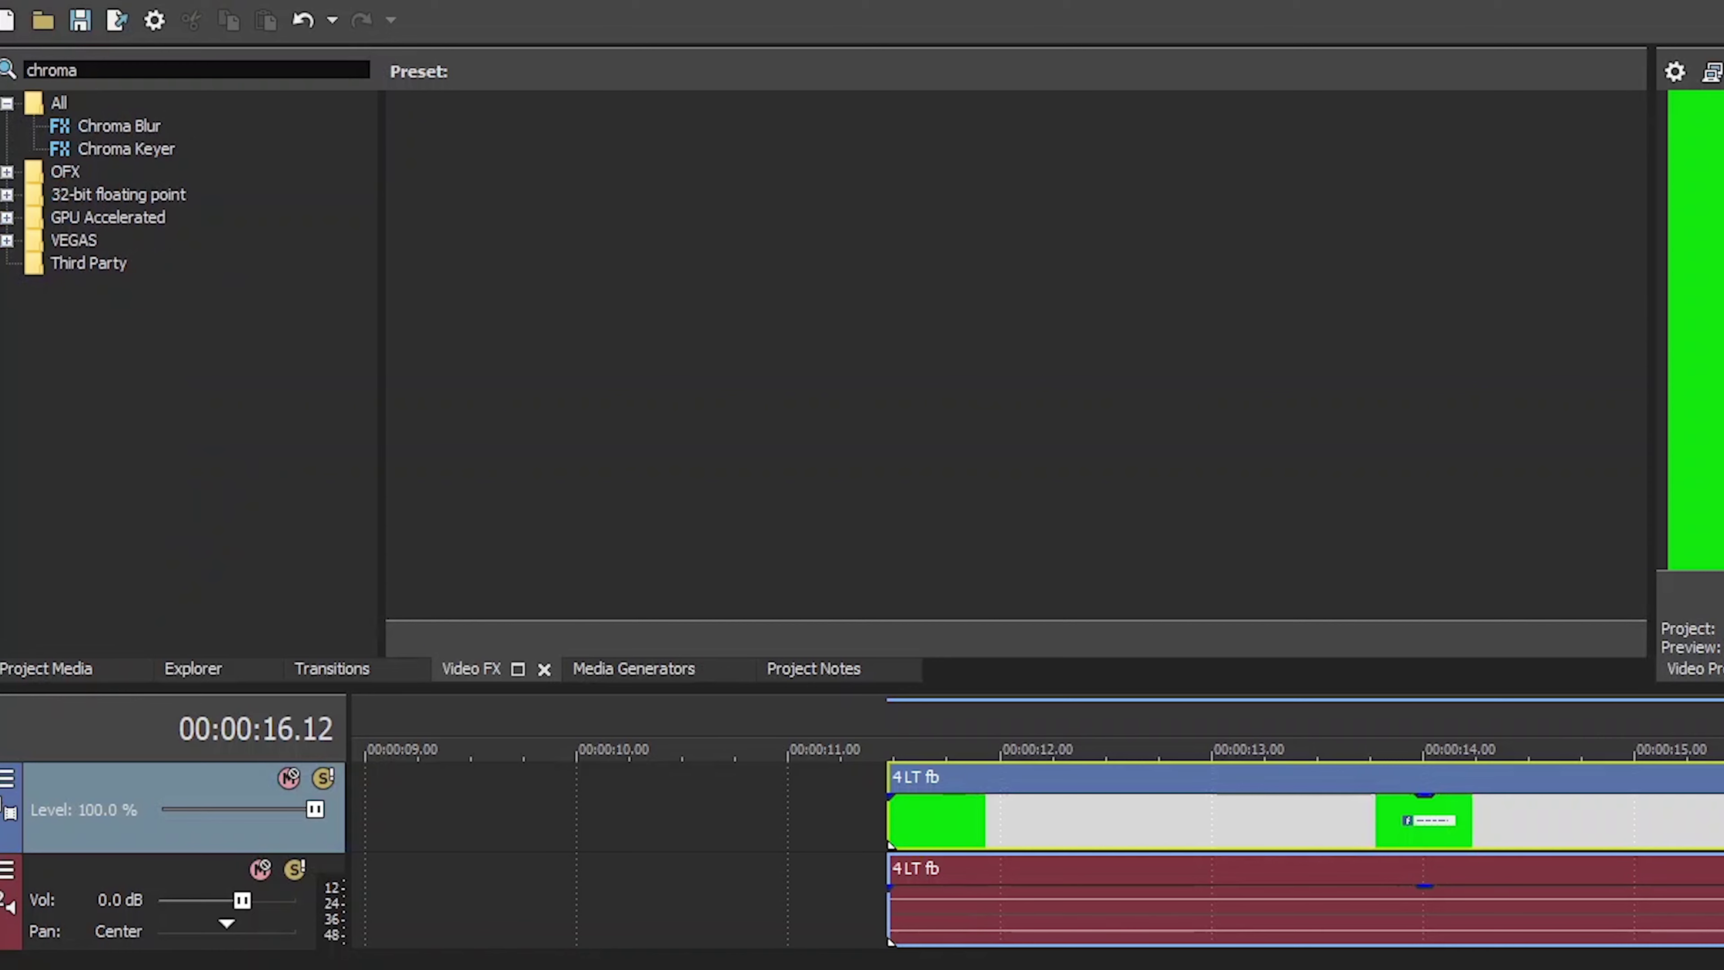
{"action": "left_click", "coordinate": [155, 149]}
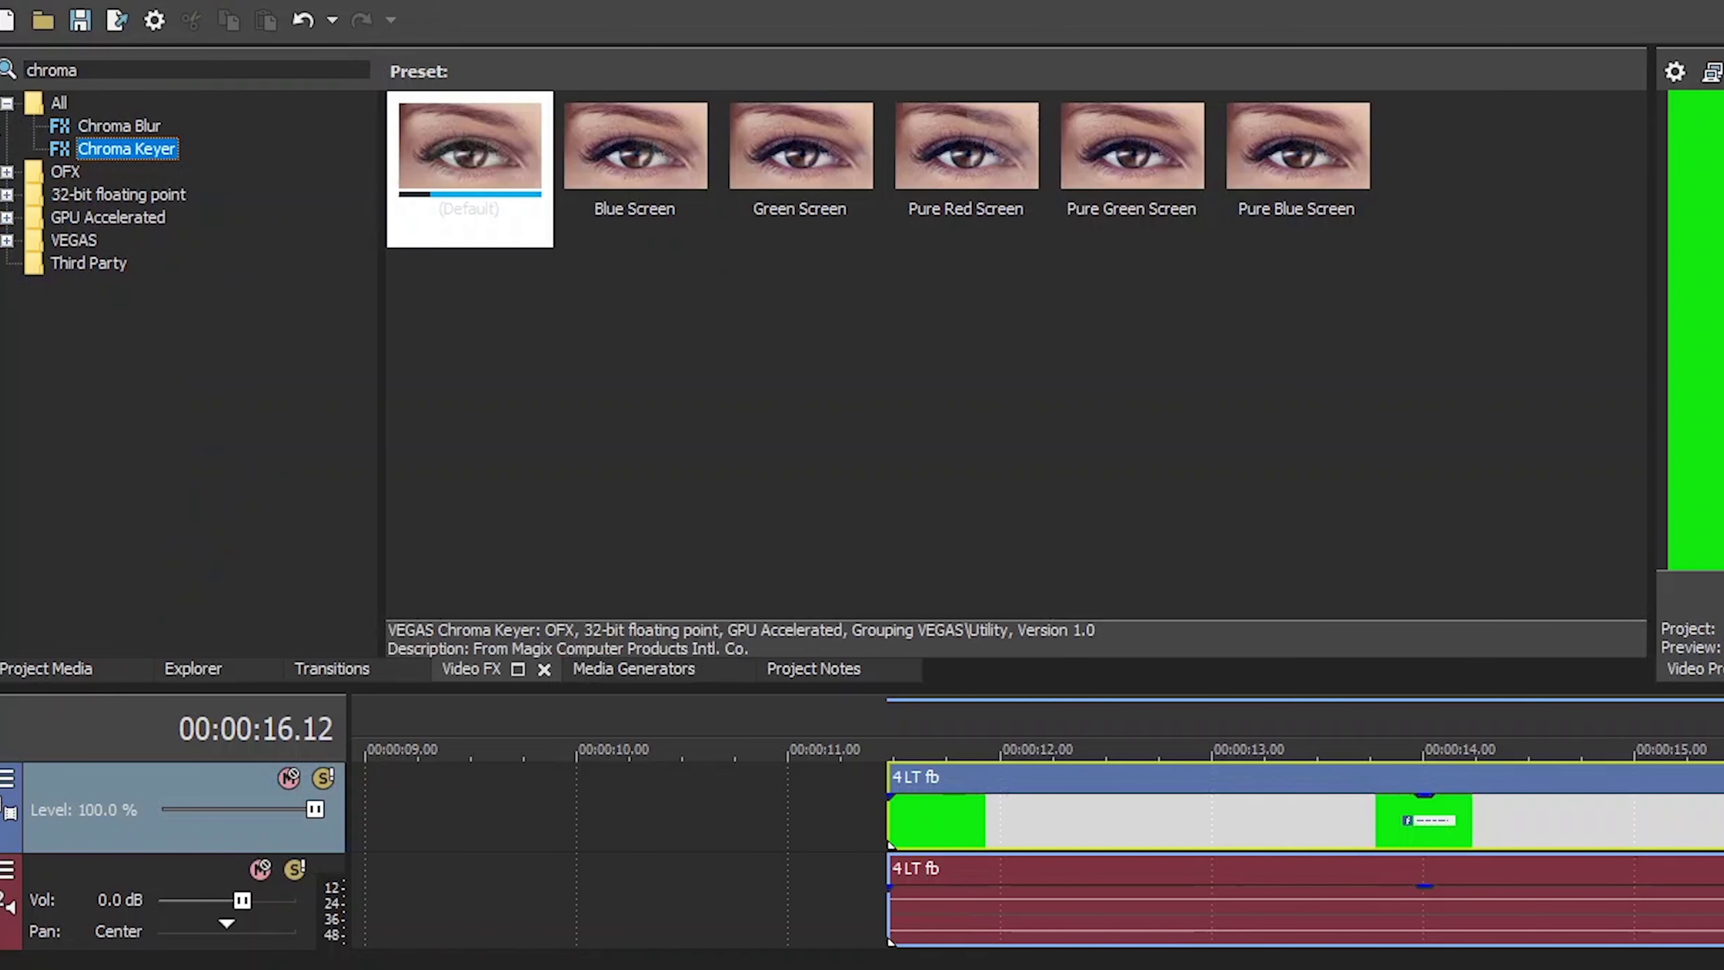
{"action": "left_click_drag", "start_coordinate": [105, 157], "coordinate": [1656, 818]}
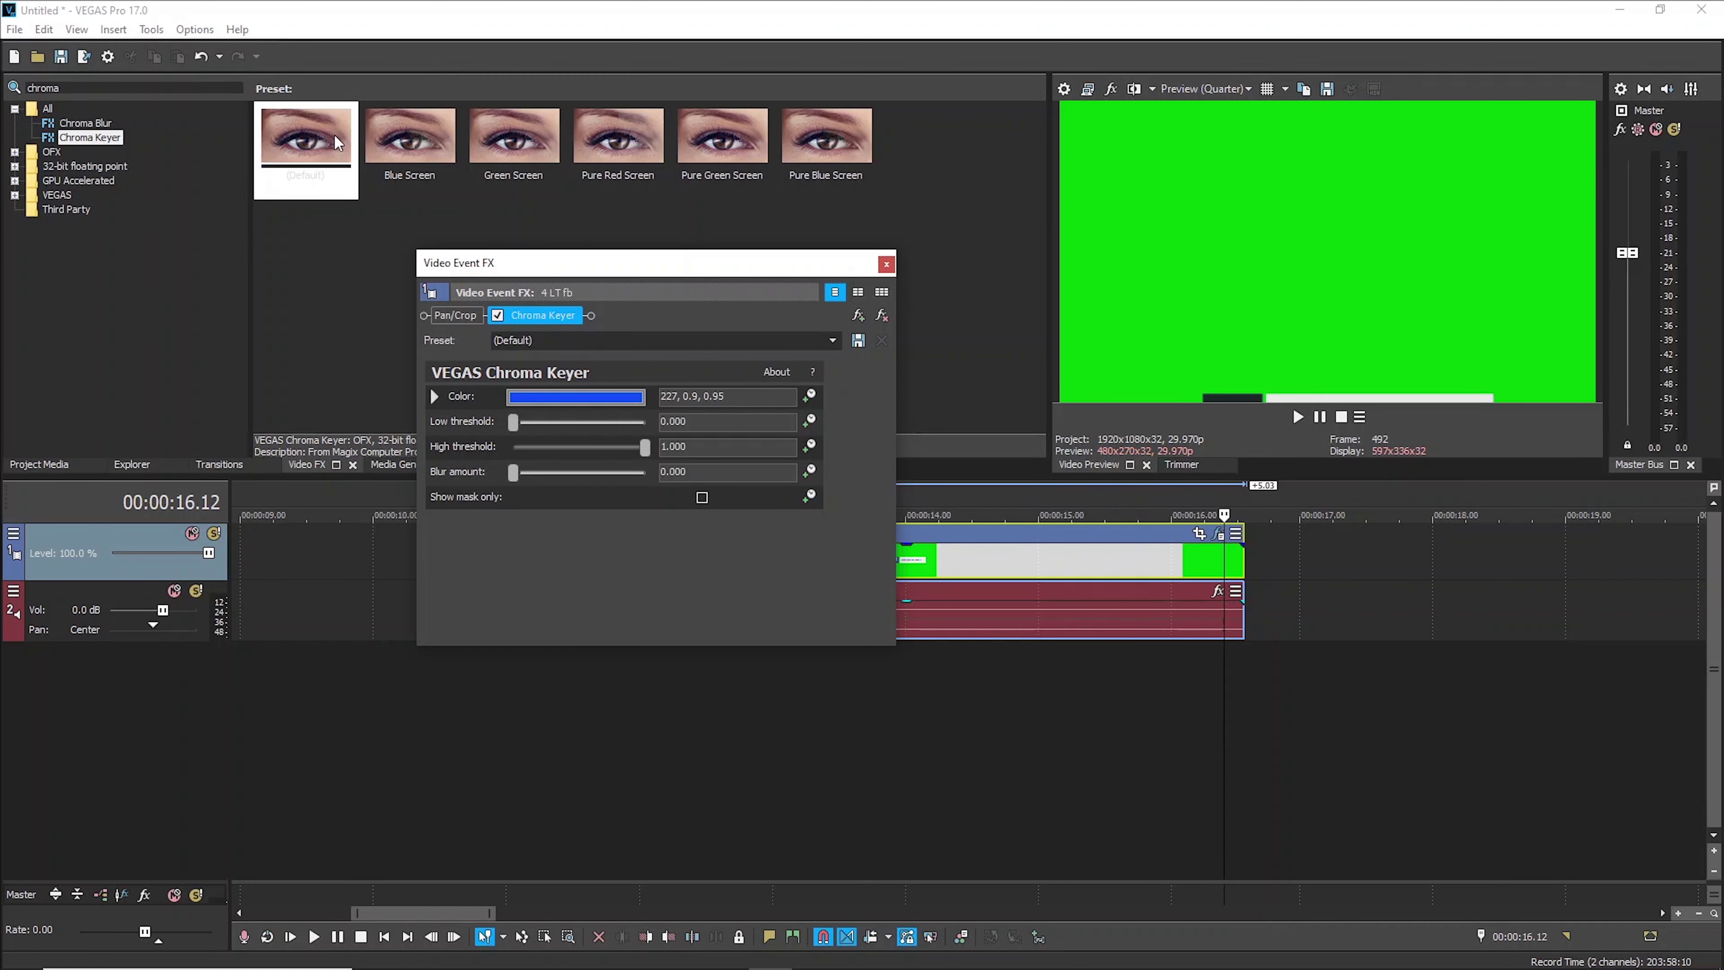
{"action": "left_click_drag", "start_coordinate": [701, 268], "coordinate": [307, 597]}
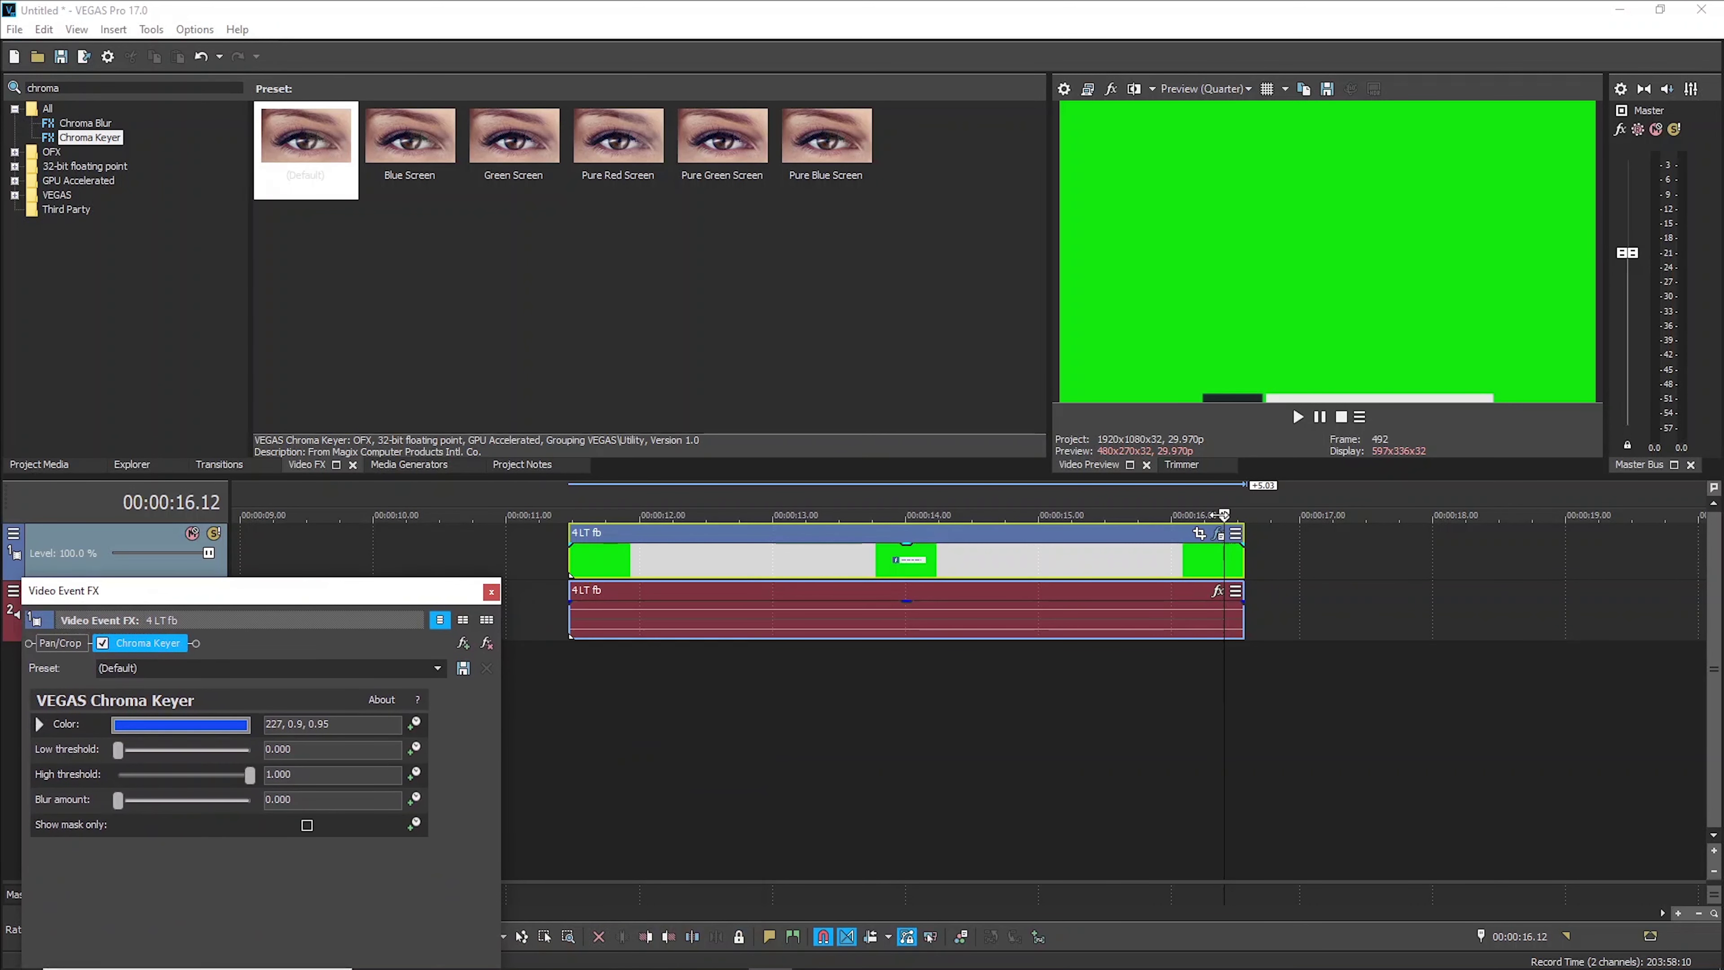
Show the frame at 00:00:12.14 with the lower third visible and set the Chroma Keyer color by sampling the clip's green background
{"action": "left_click", "coordinate": [651, 501]}
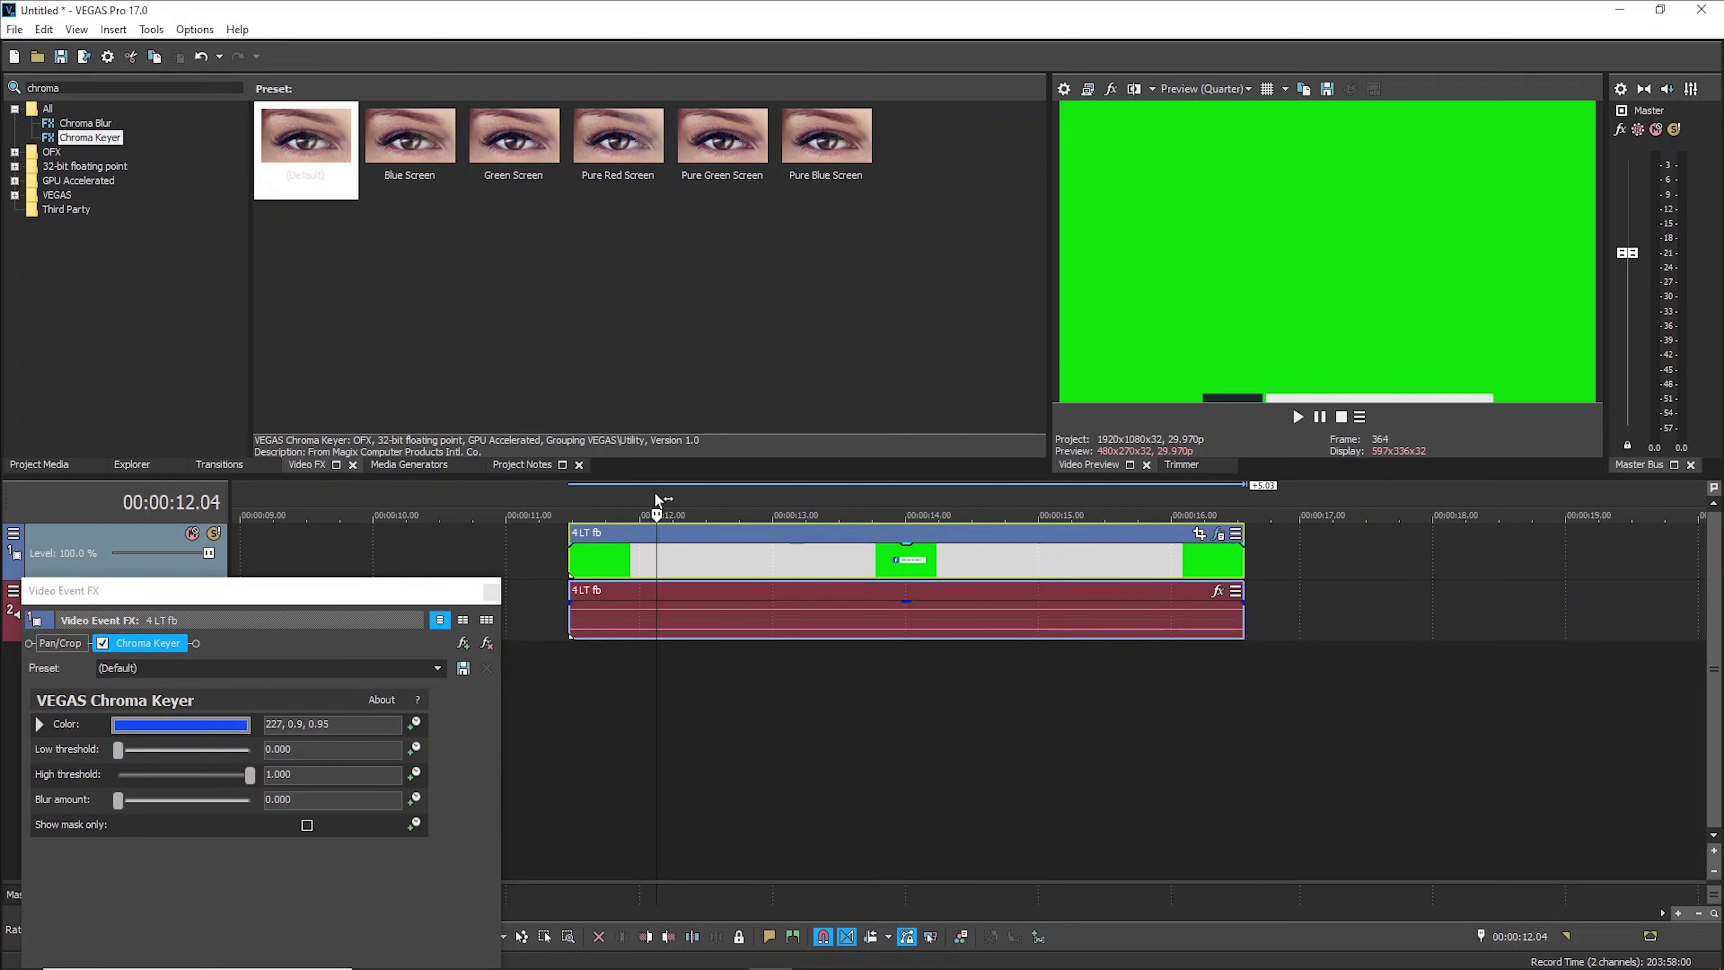
{"action": "left_click_drag", "start_coordinate": [587, 505], "coordinate": [622, 502]}
{"action": "left_click", "coordinate": [702, 494]}
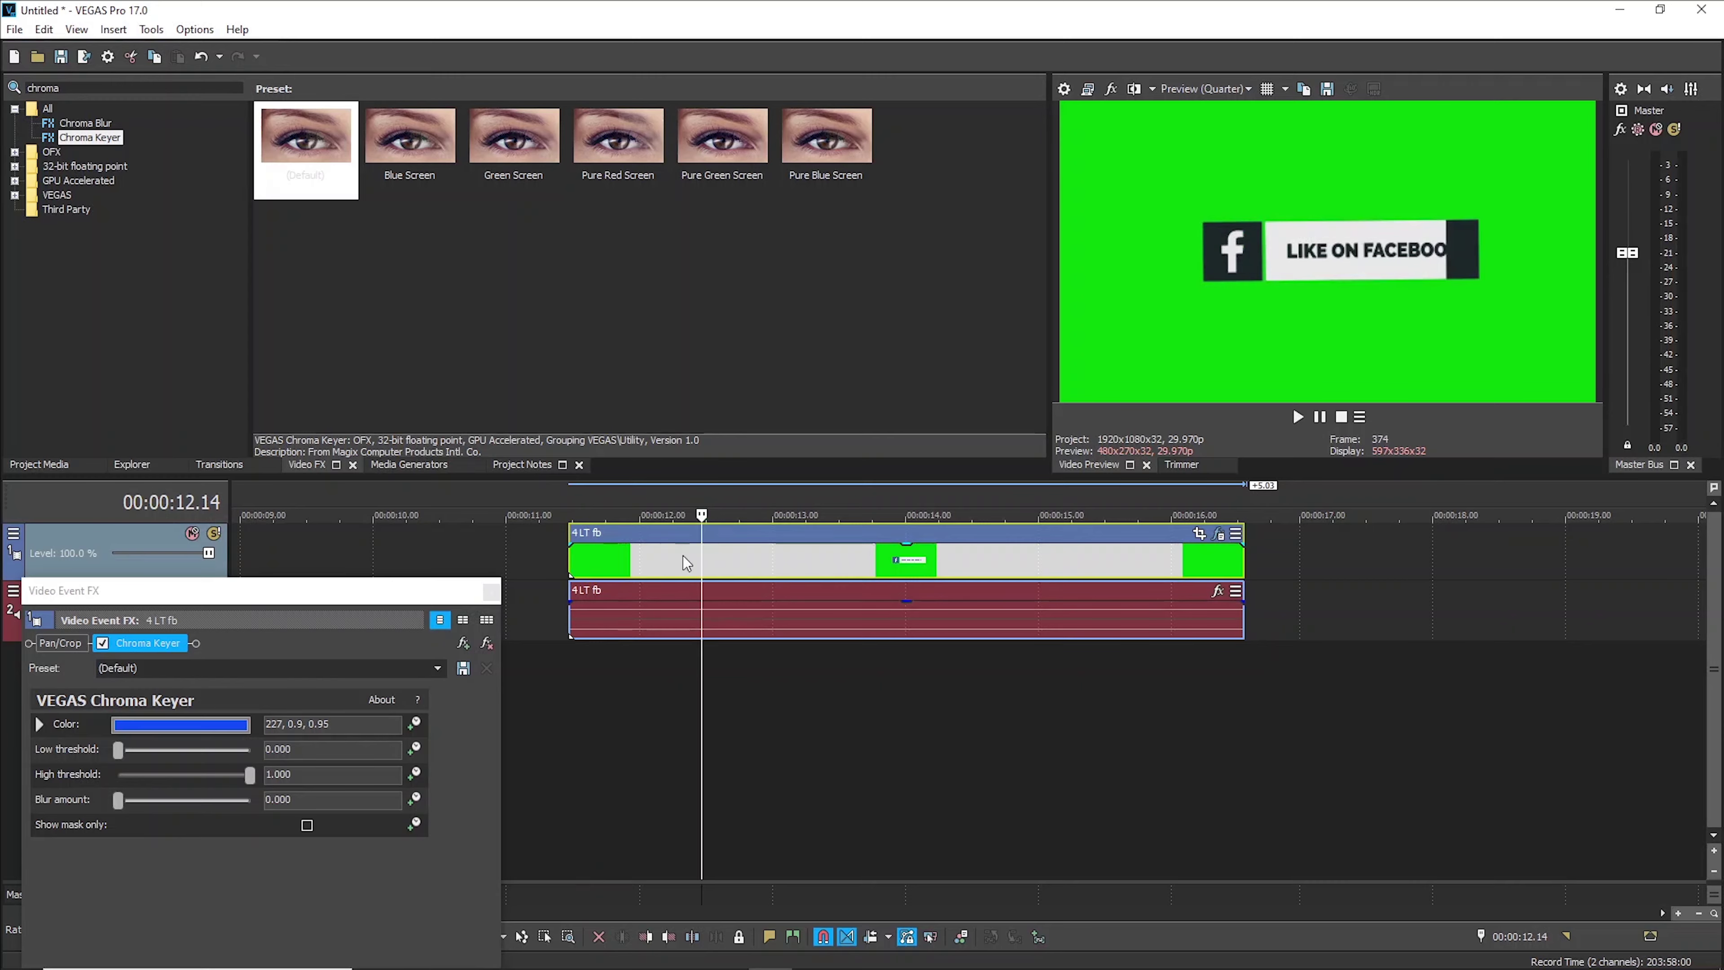
{"action": "left_click_drag", "start_coordinate": [304, 590], "coordinate": [263, 224]}
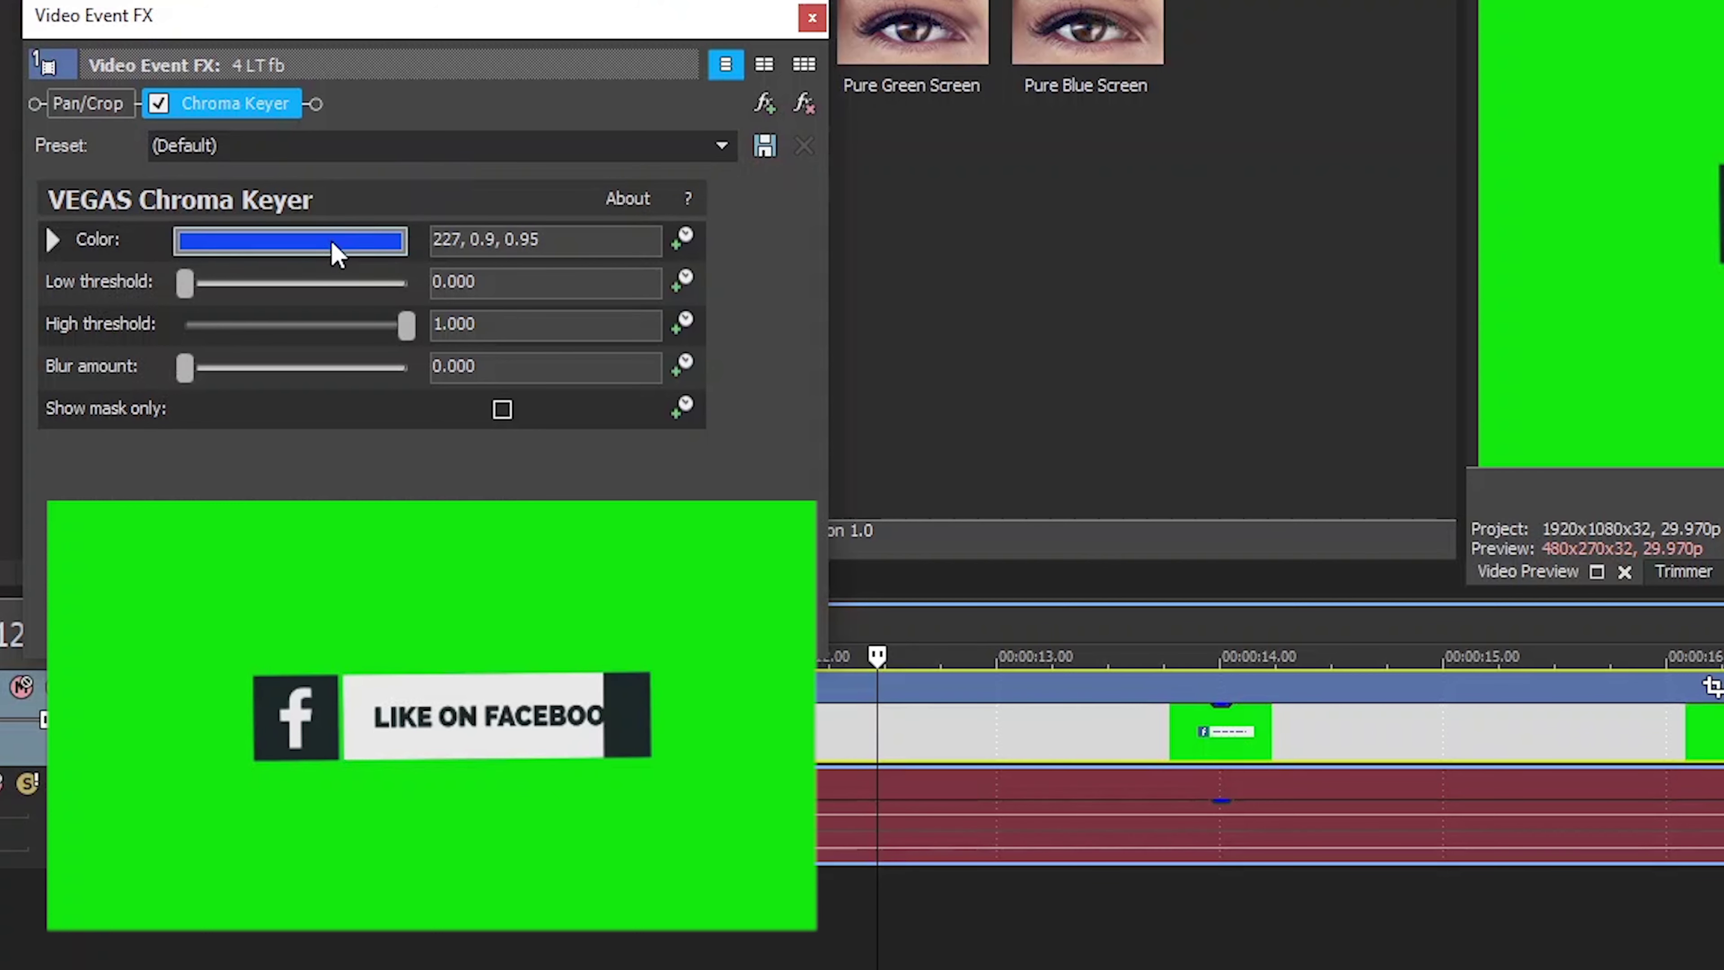
{"action": "left_click", "coordinate": [337, 255]}
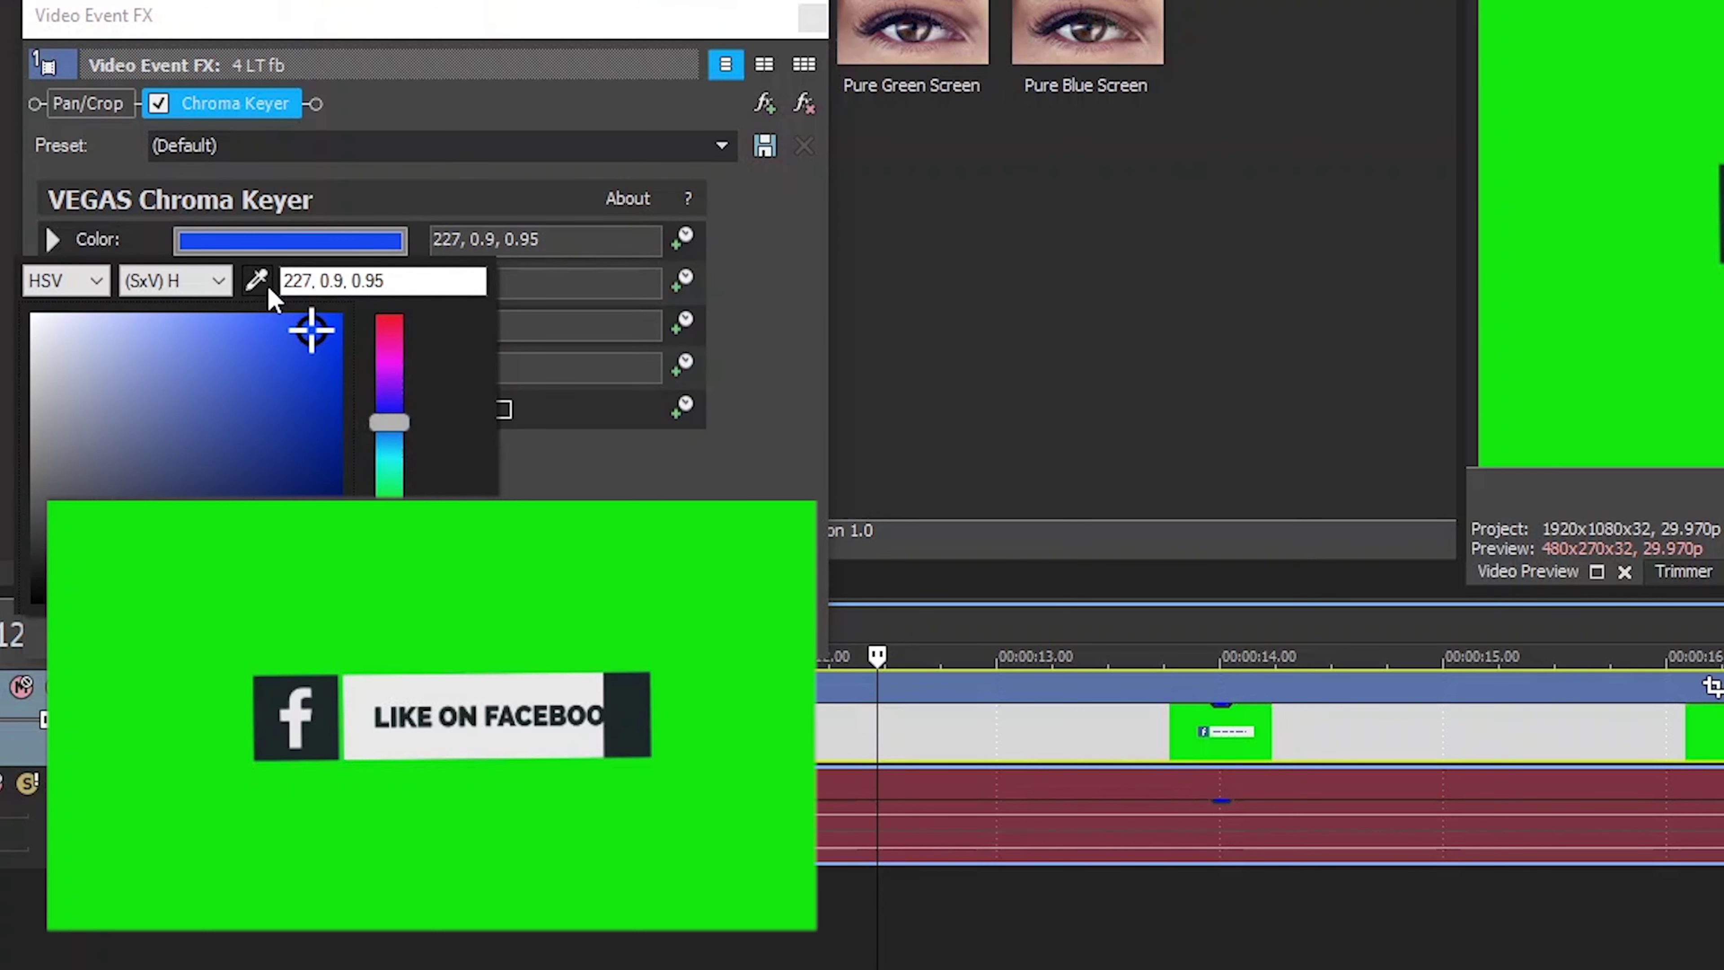
{"action": "left_click", "coordinate": [257, 278]}
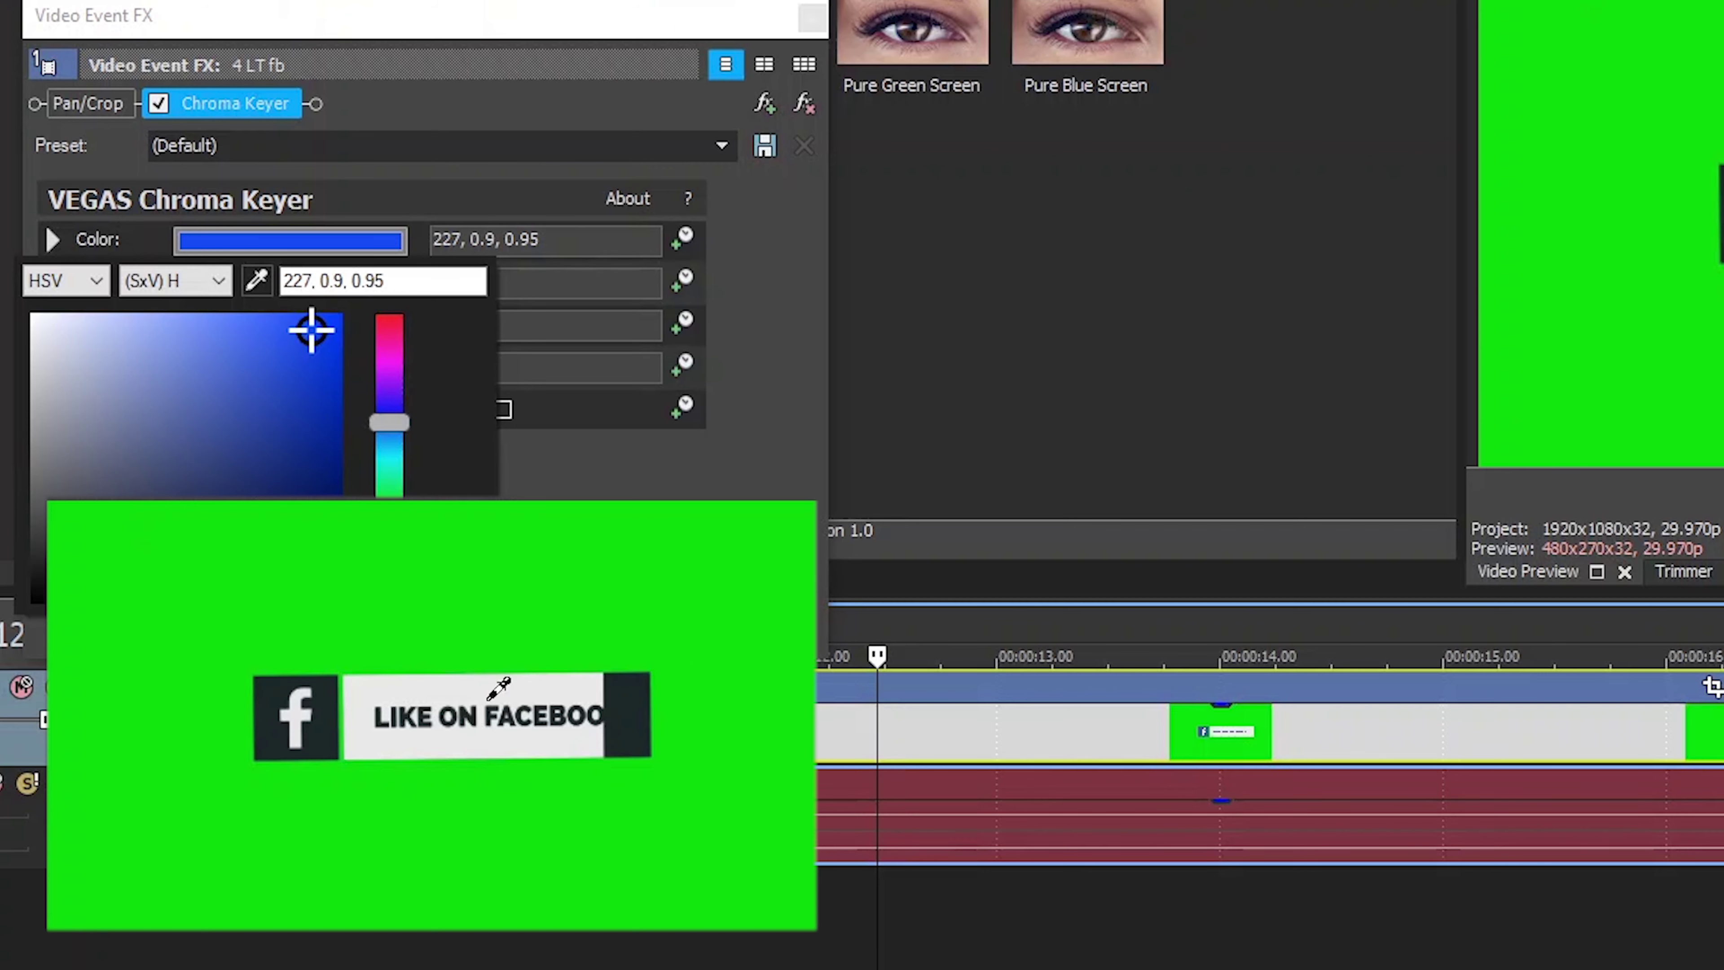
{"action": "left_click", "coordinate": [137, 545]}
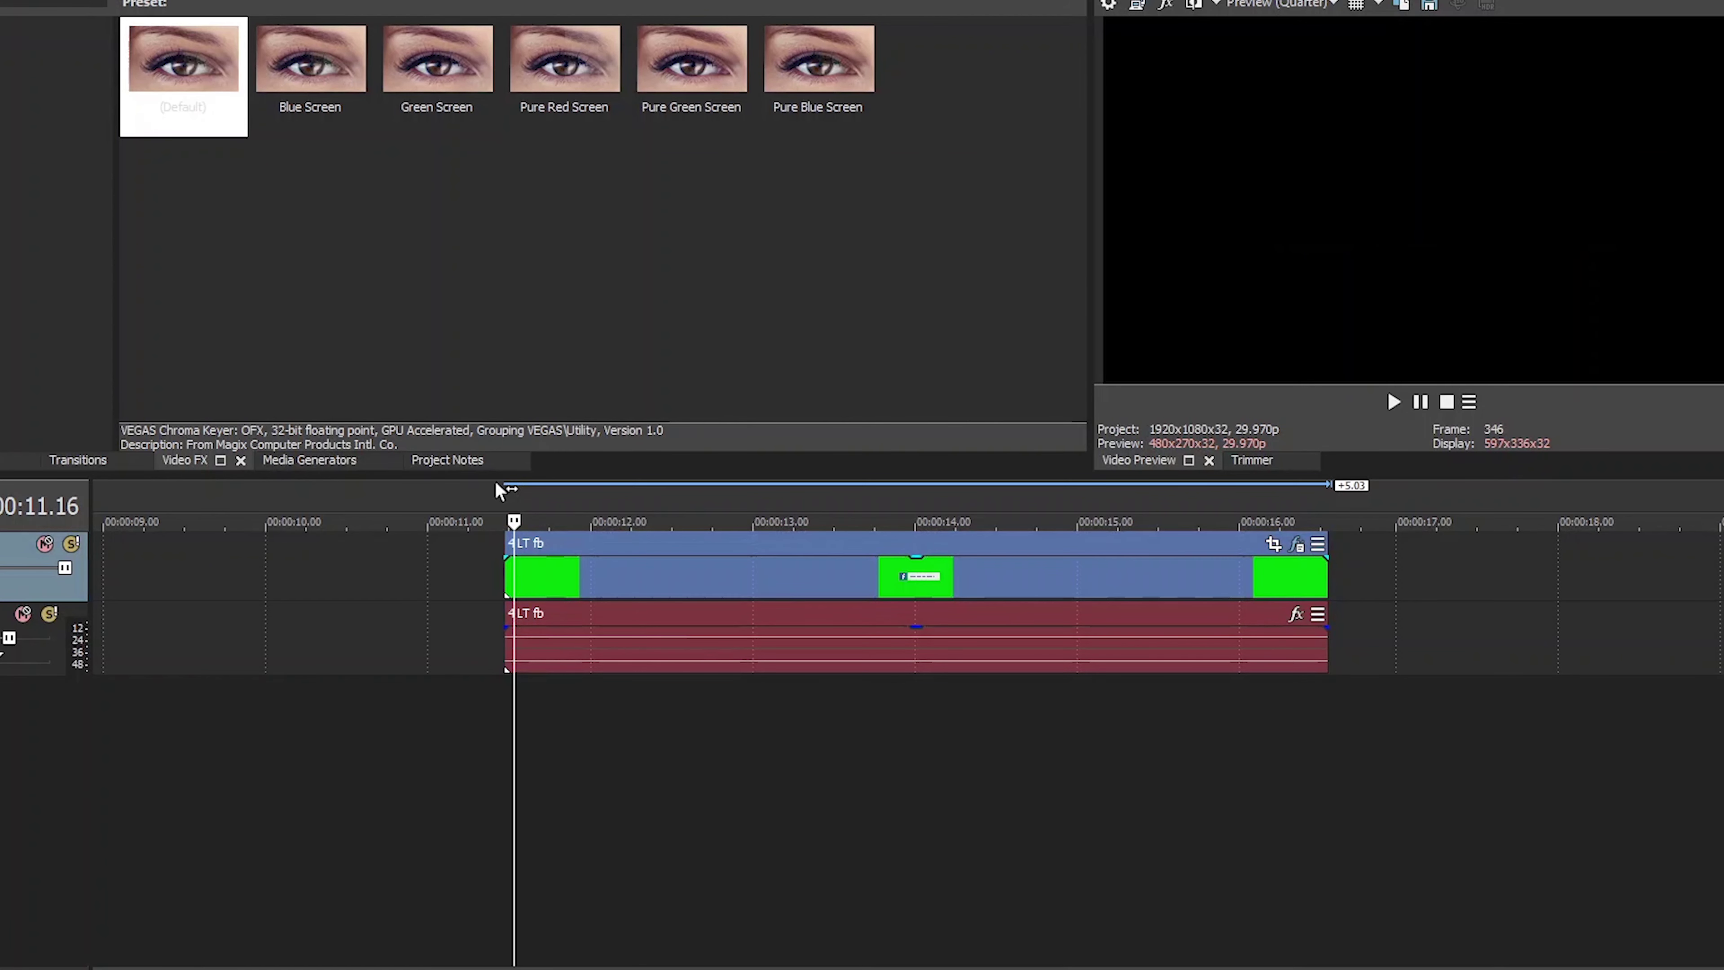
Play the keyed 4 LT fb clip from just before its start
{"action": "left_click", "coordinate": [497, 487]}
{"action": "key", "text": "space"}
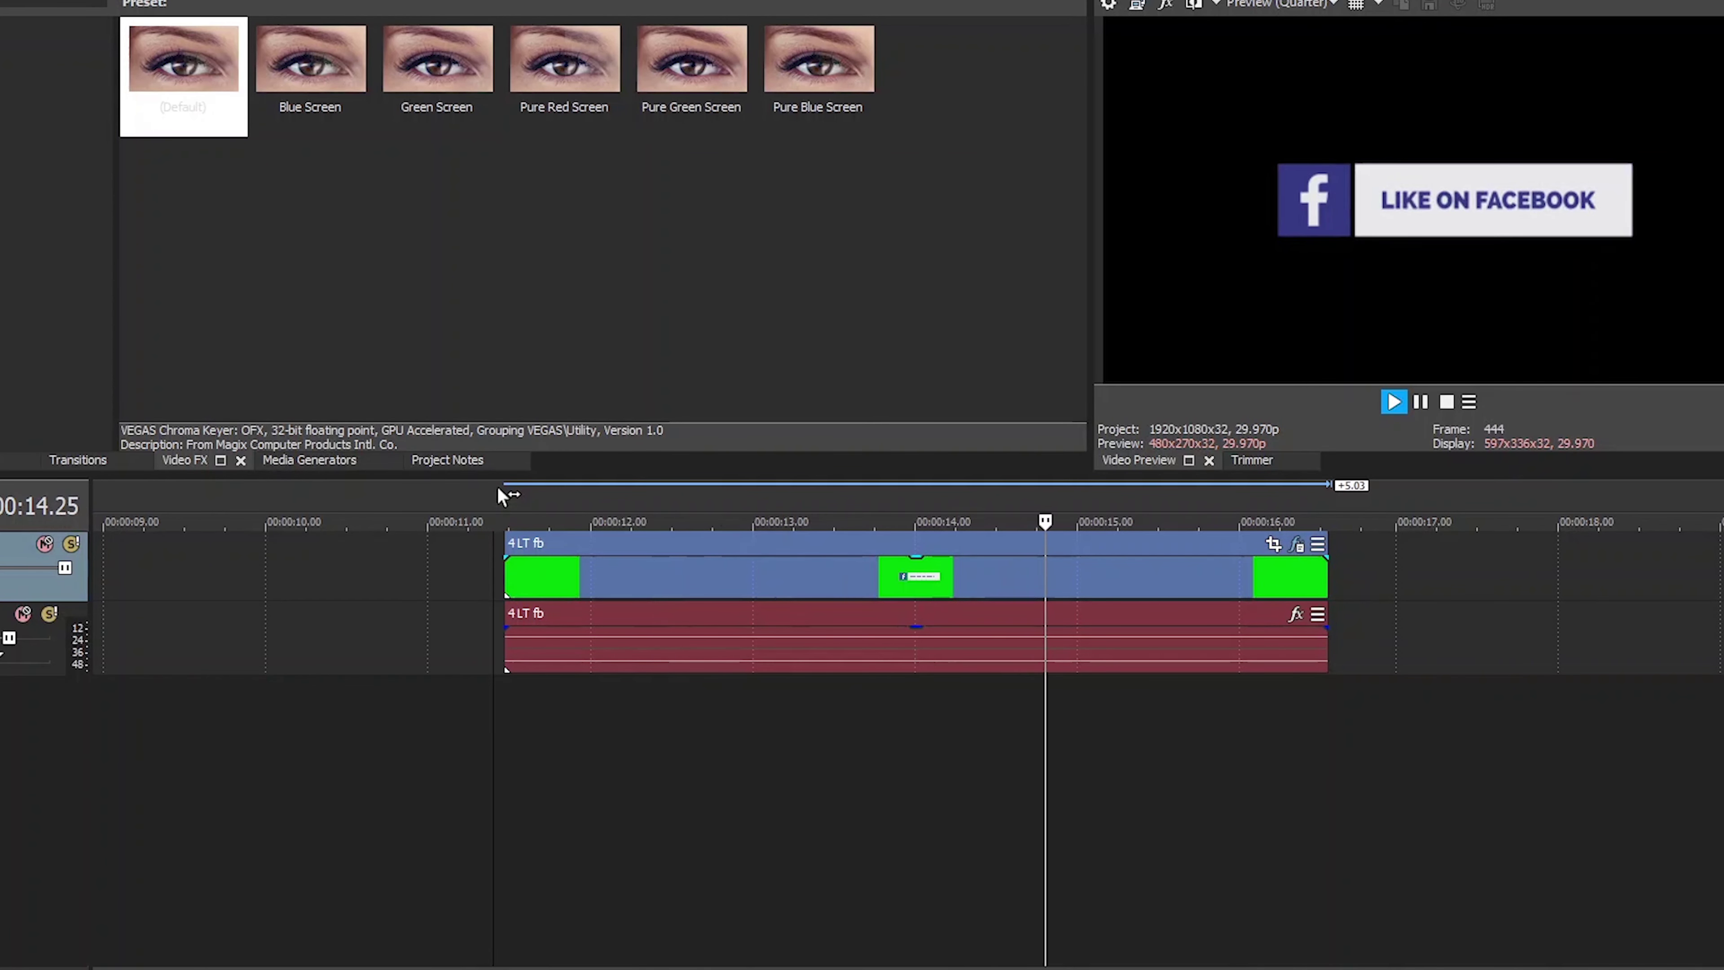
{"action": "key", "text": "space"}
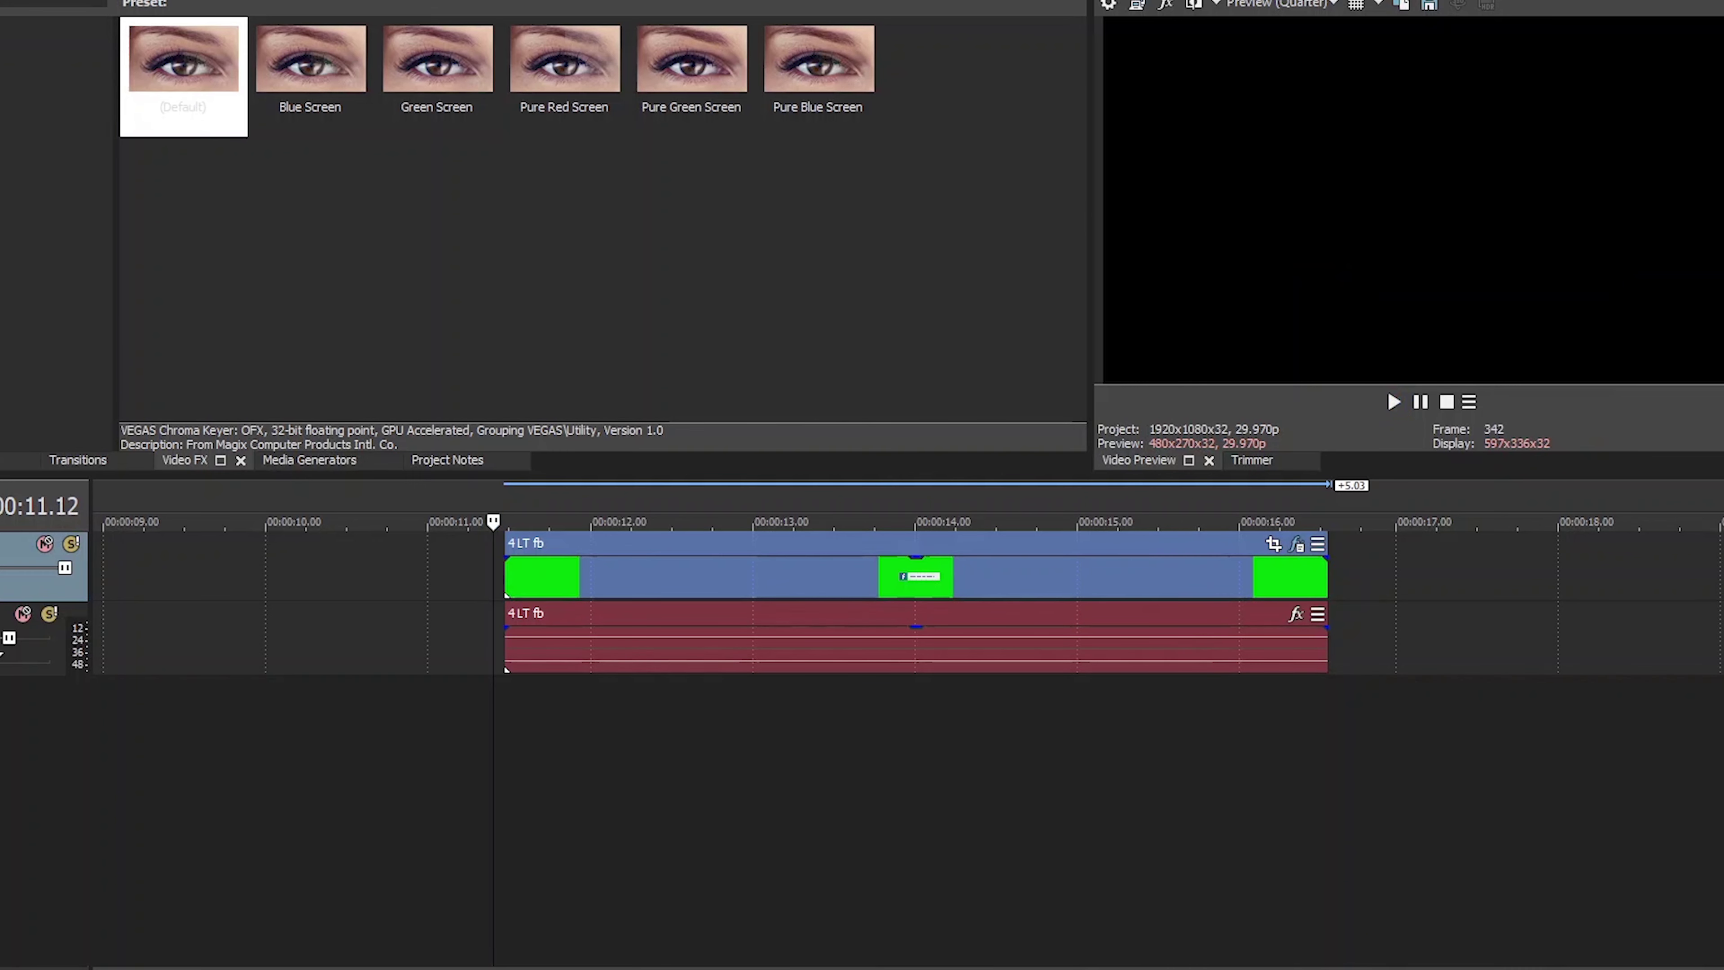
Insert a new video track above the one holding the sample and 4 LT fb clips
{"action": "scroll", "coordinate": [1705, 884], "scroll_direction": "down", "scroll_amount": 3}
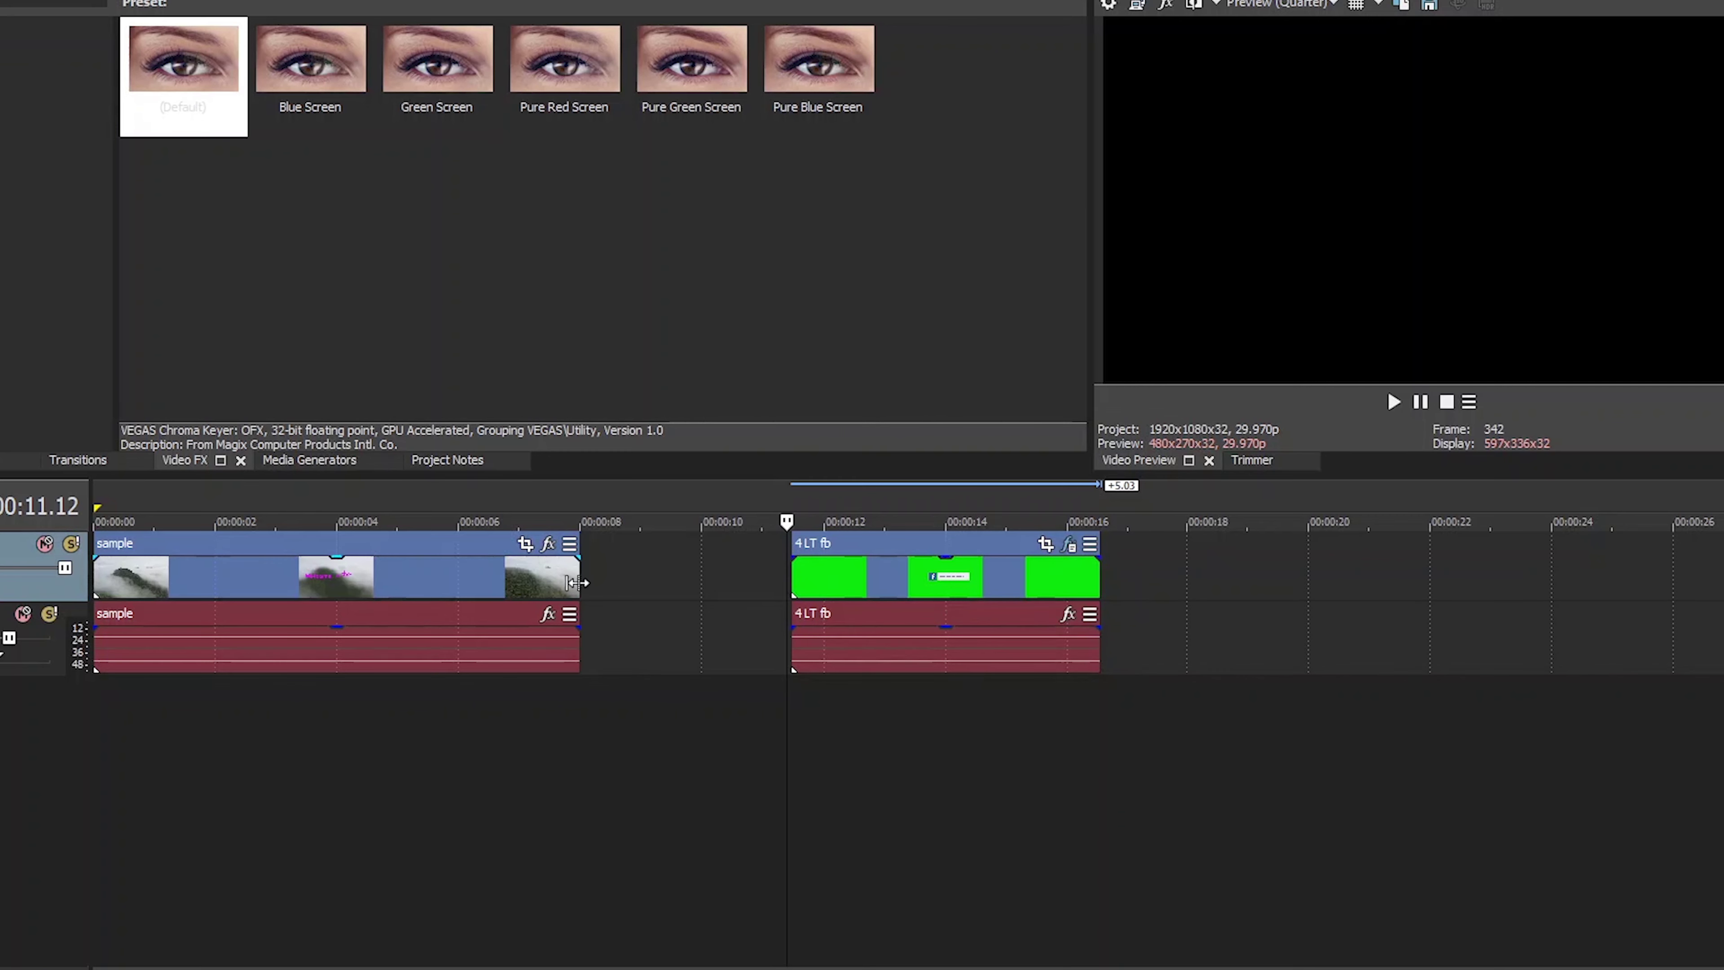
{"action": "right_click", "coordinate": [685, 583]}
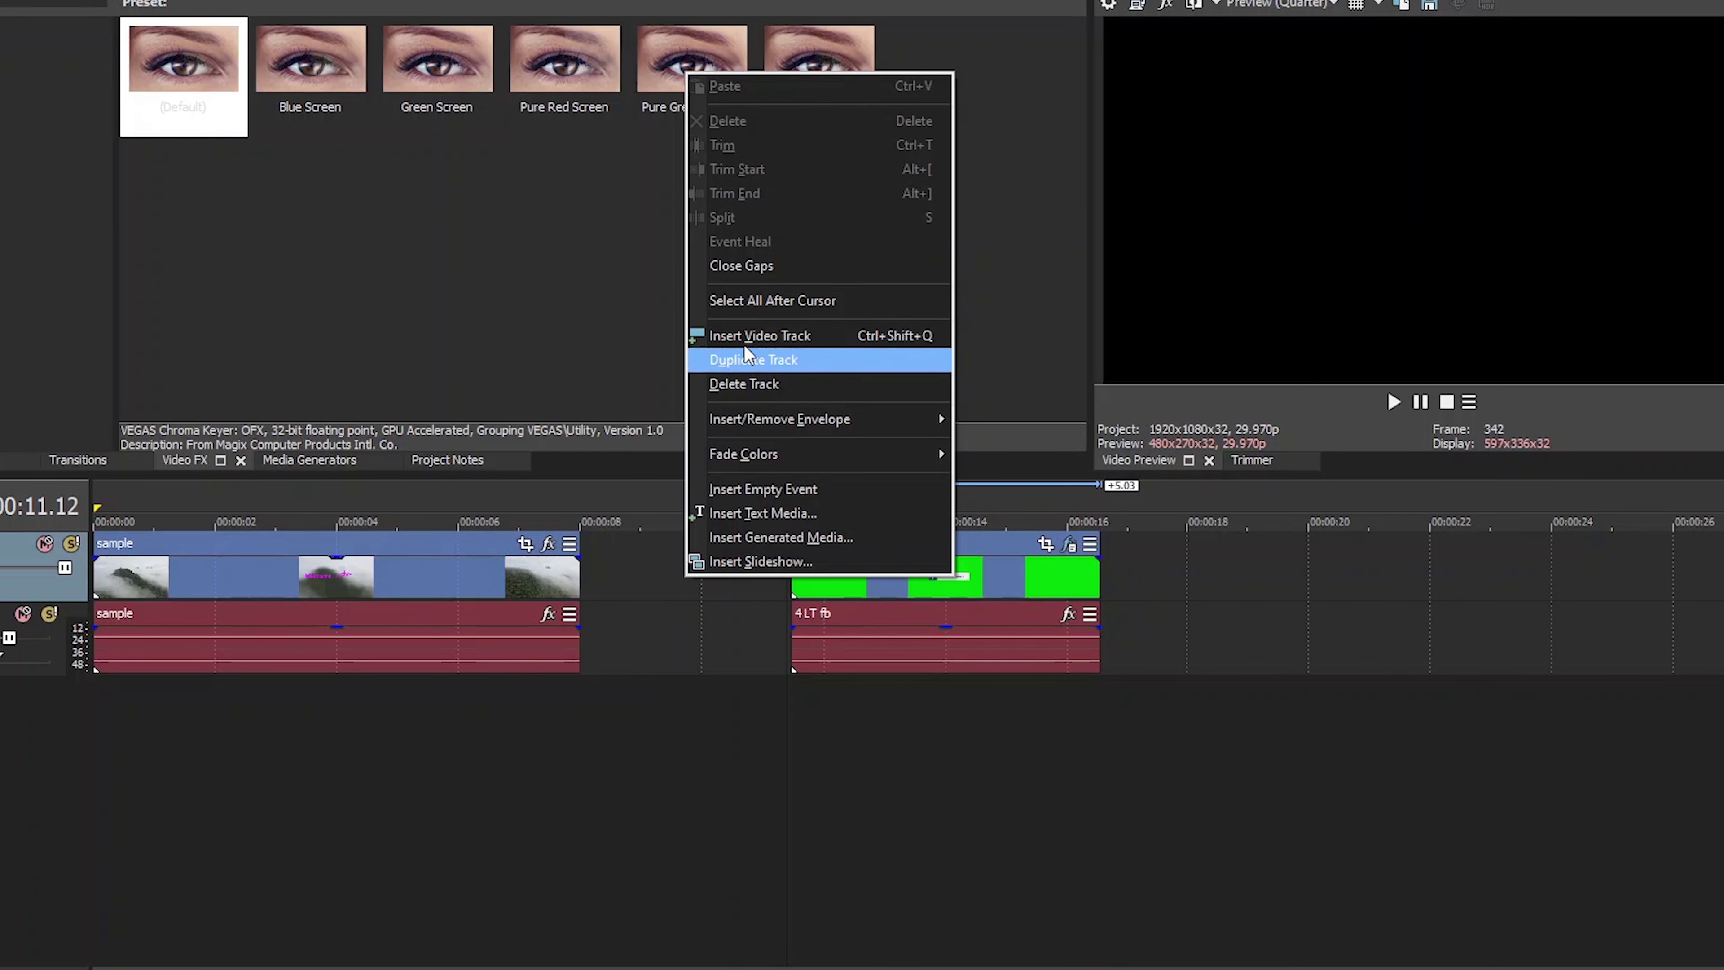
{"action": "left_click", "coordinate": [655, 598]}
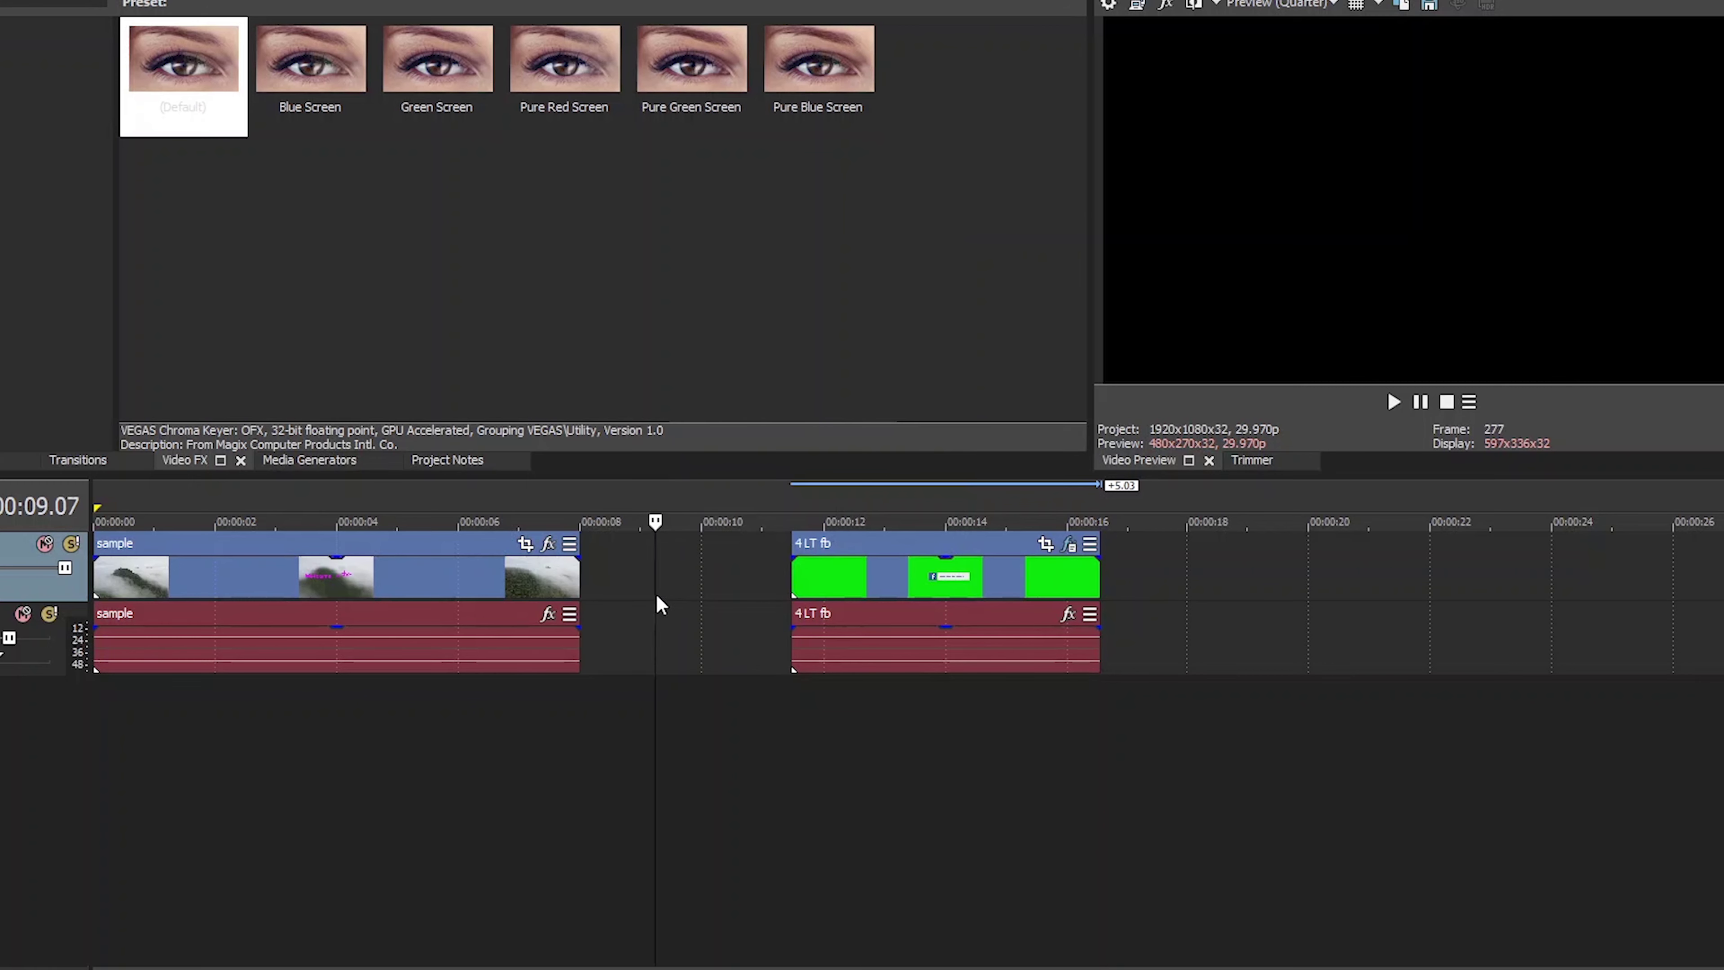
{"action": "right_click", "coordinate": [682, 574]}
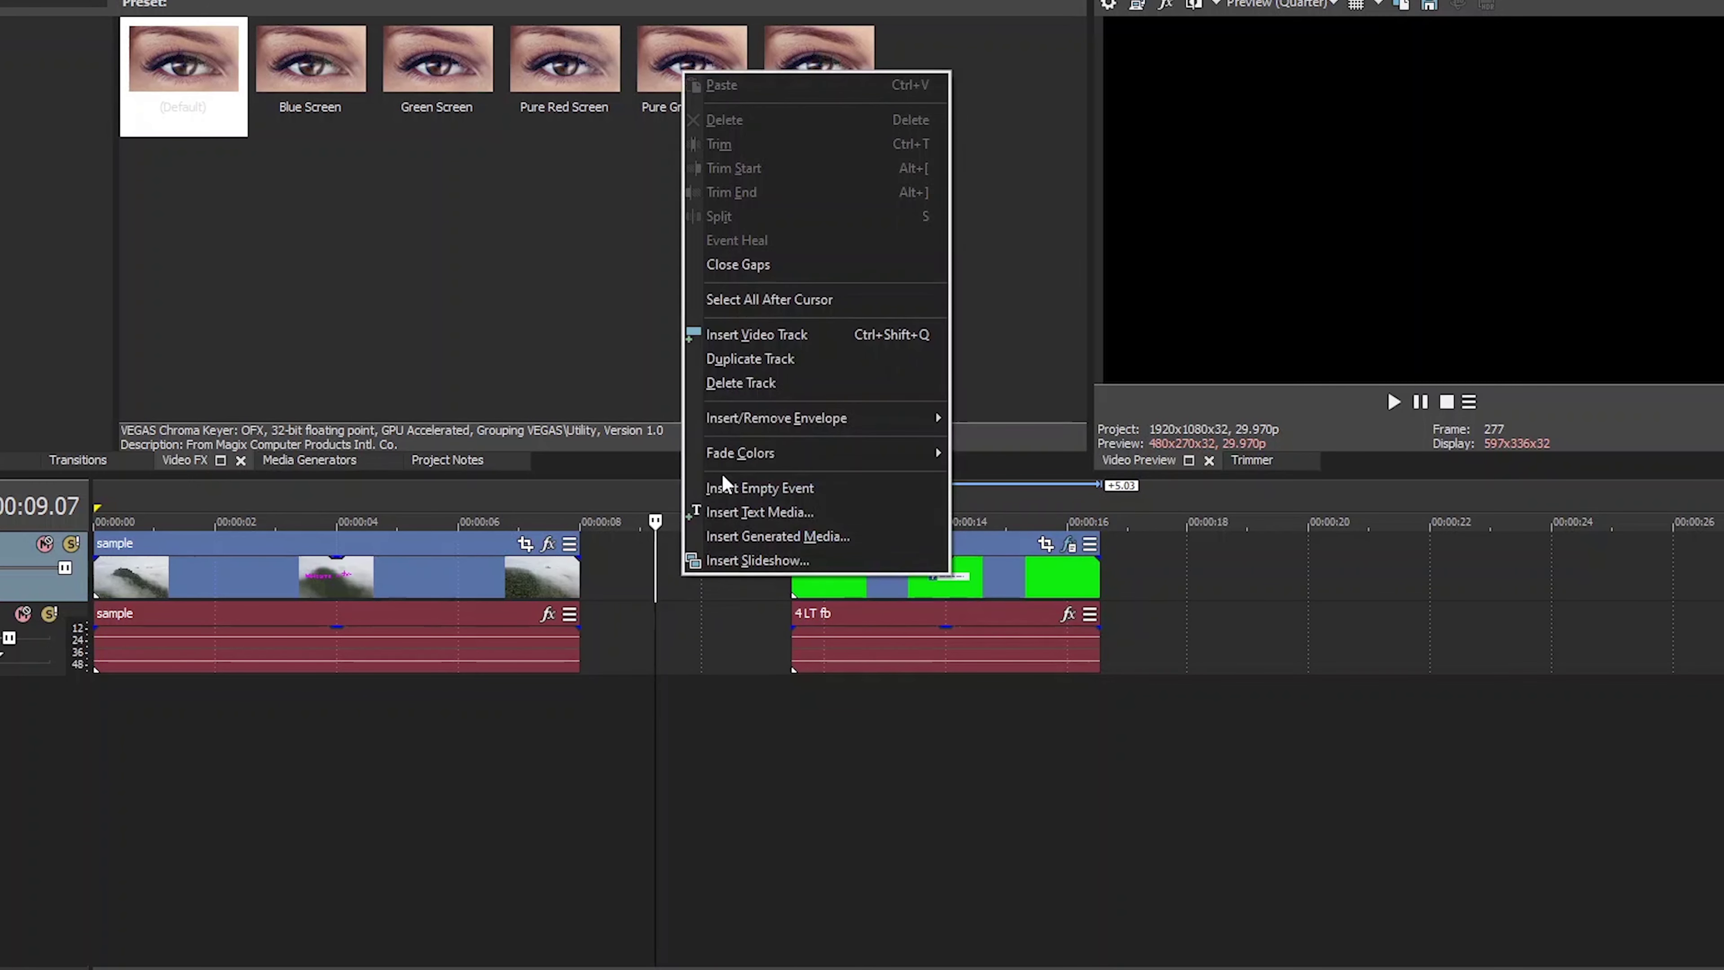
{"action": "left_click", "coordinate": [759, 333]}
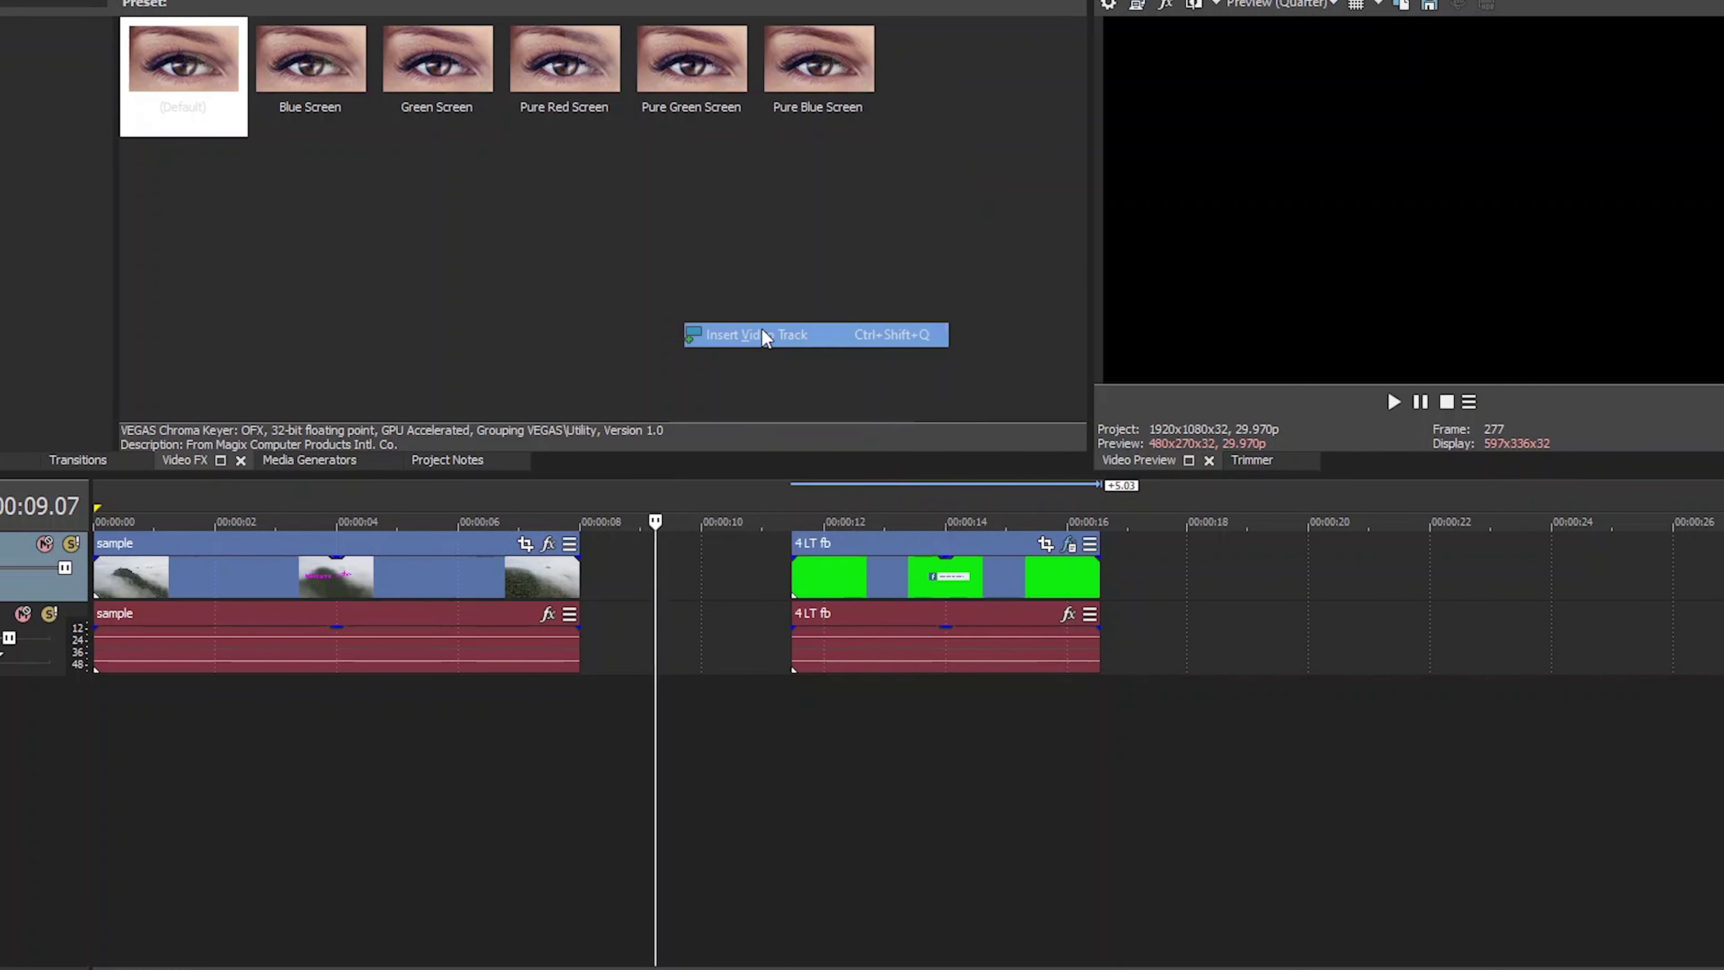
Move the 4 LT fb video onto the new top track at about 10 seconds and delete its separate audio event
{"action": "left_click", "coordinate": [915, 607]}
{"action": "left_click_drag", "start_coordinate": [915, 607], "coordinate": [805, 546]}
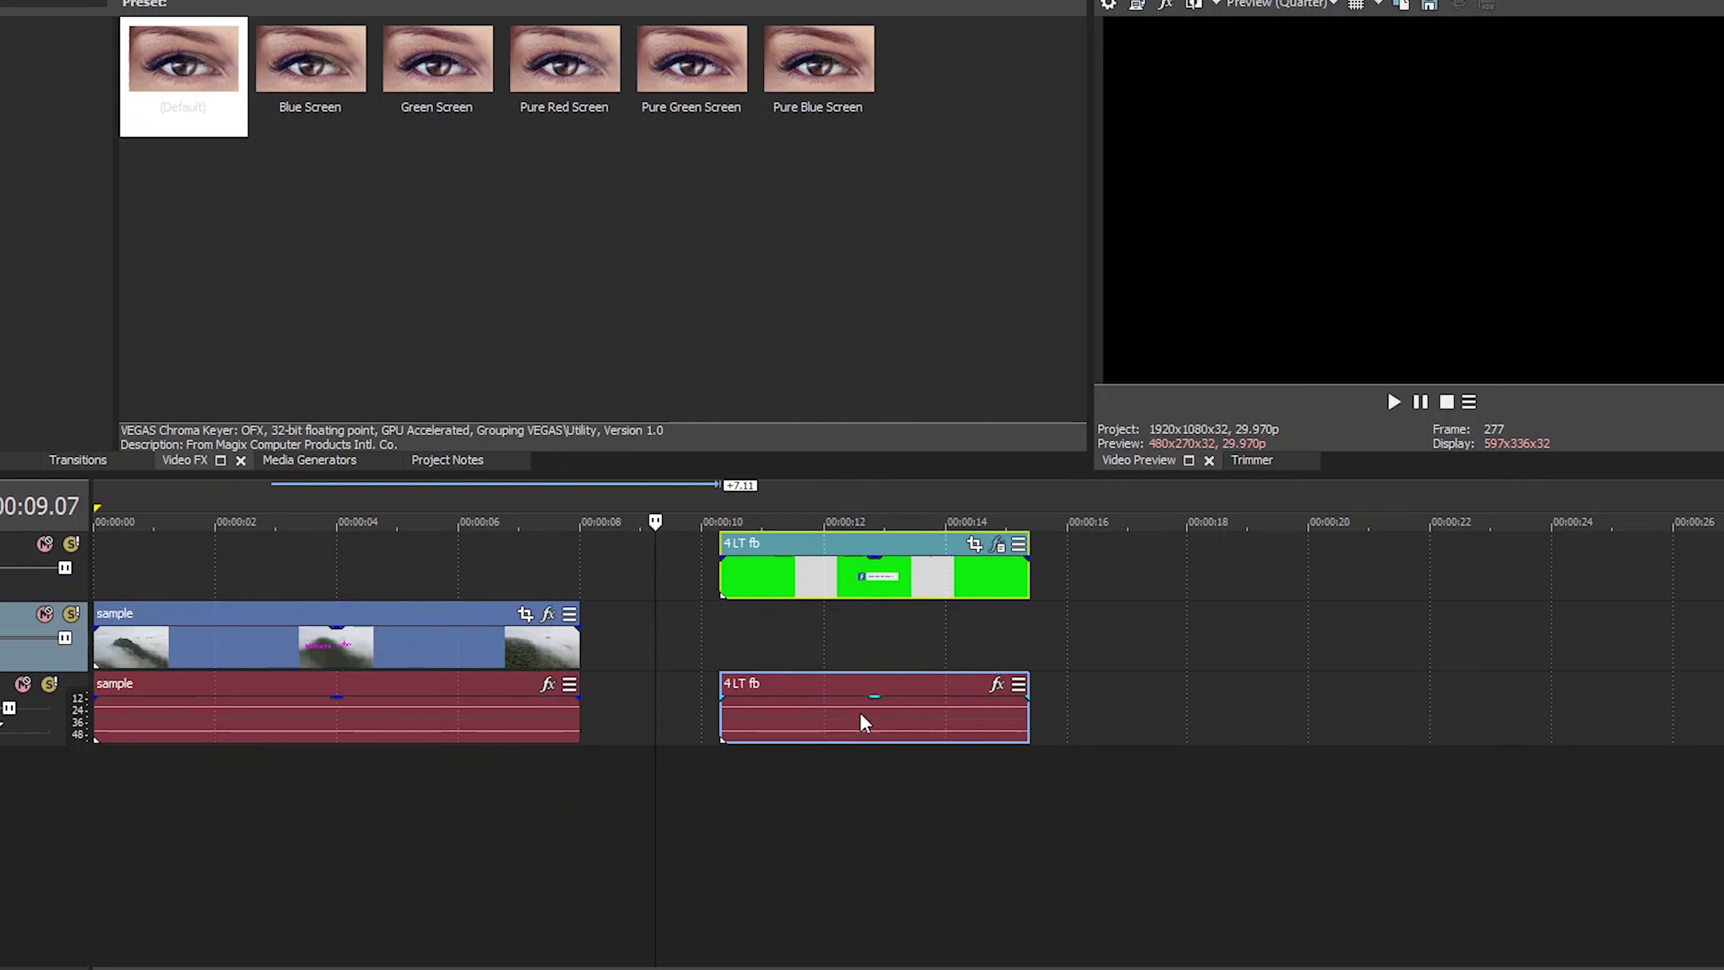
{"action": "left_click", "coordinate": [853, 706]}
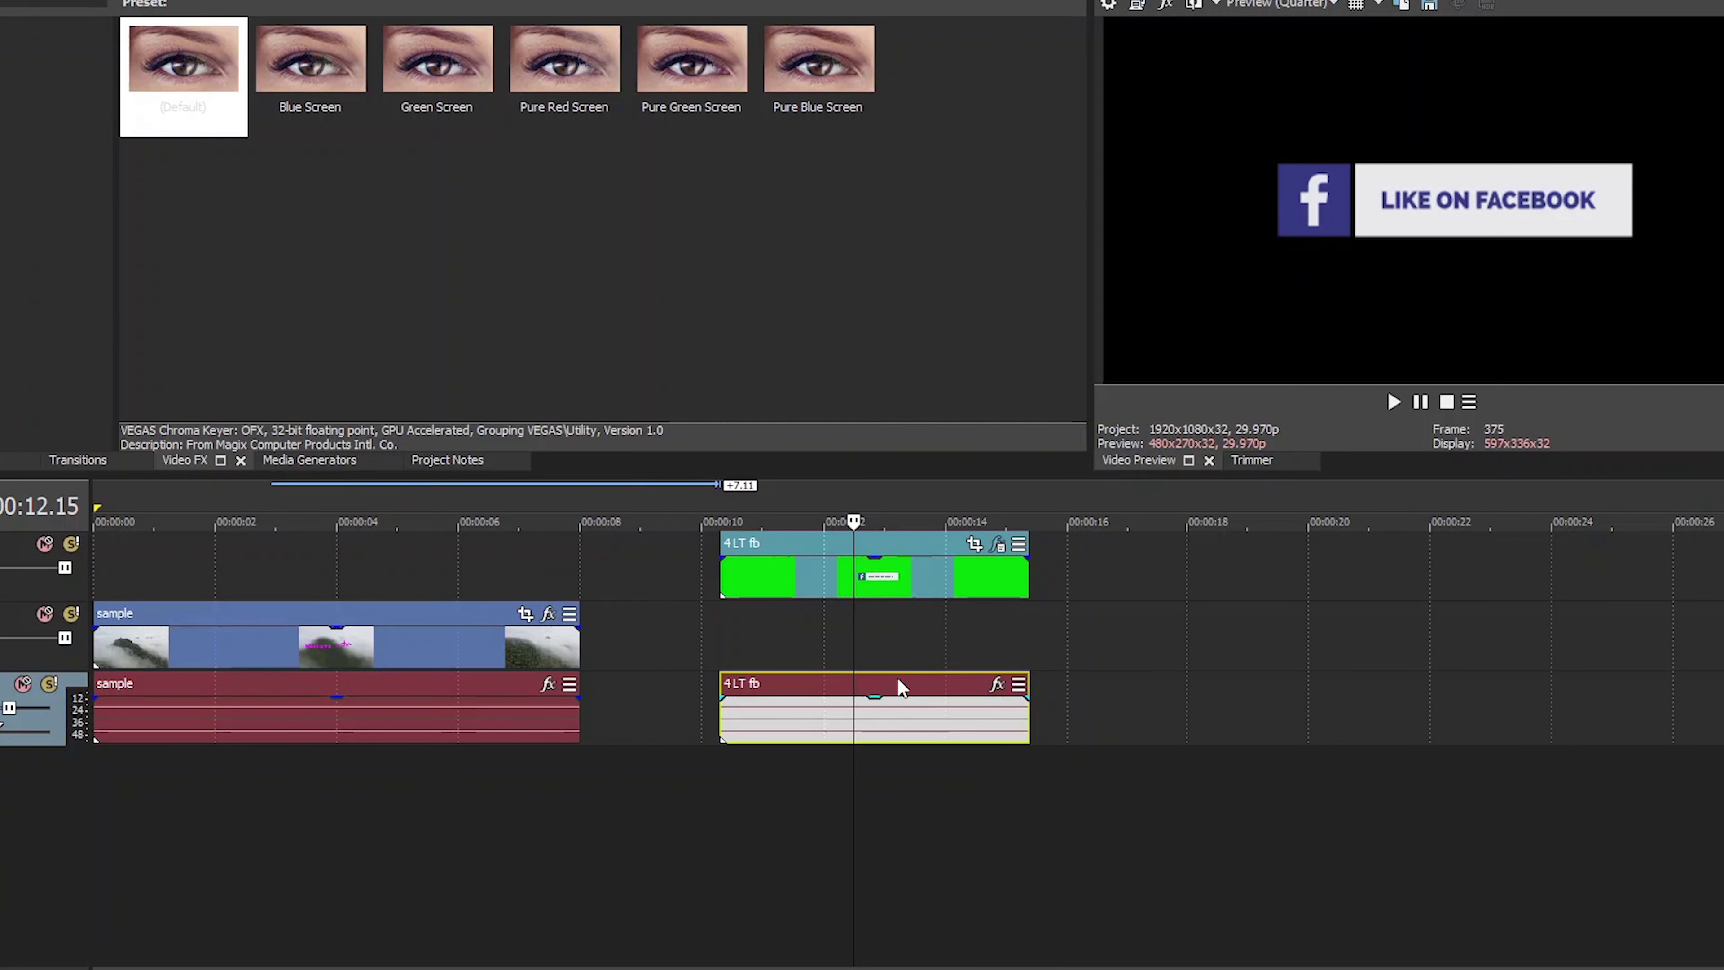
{"action": "key", "text": "Delete"}
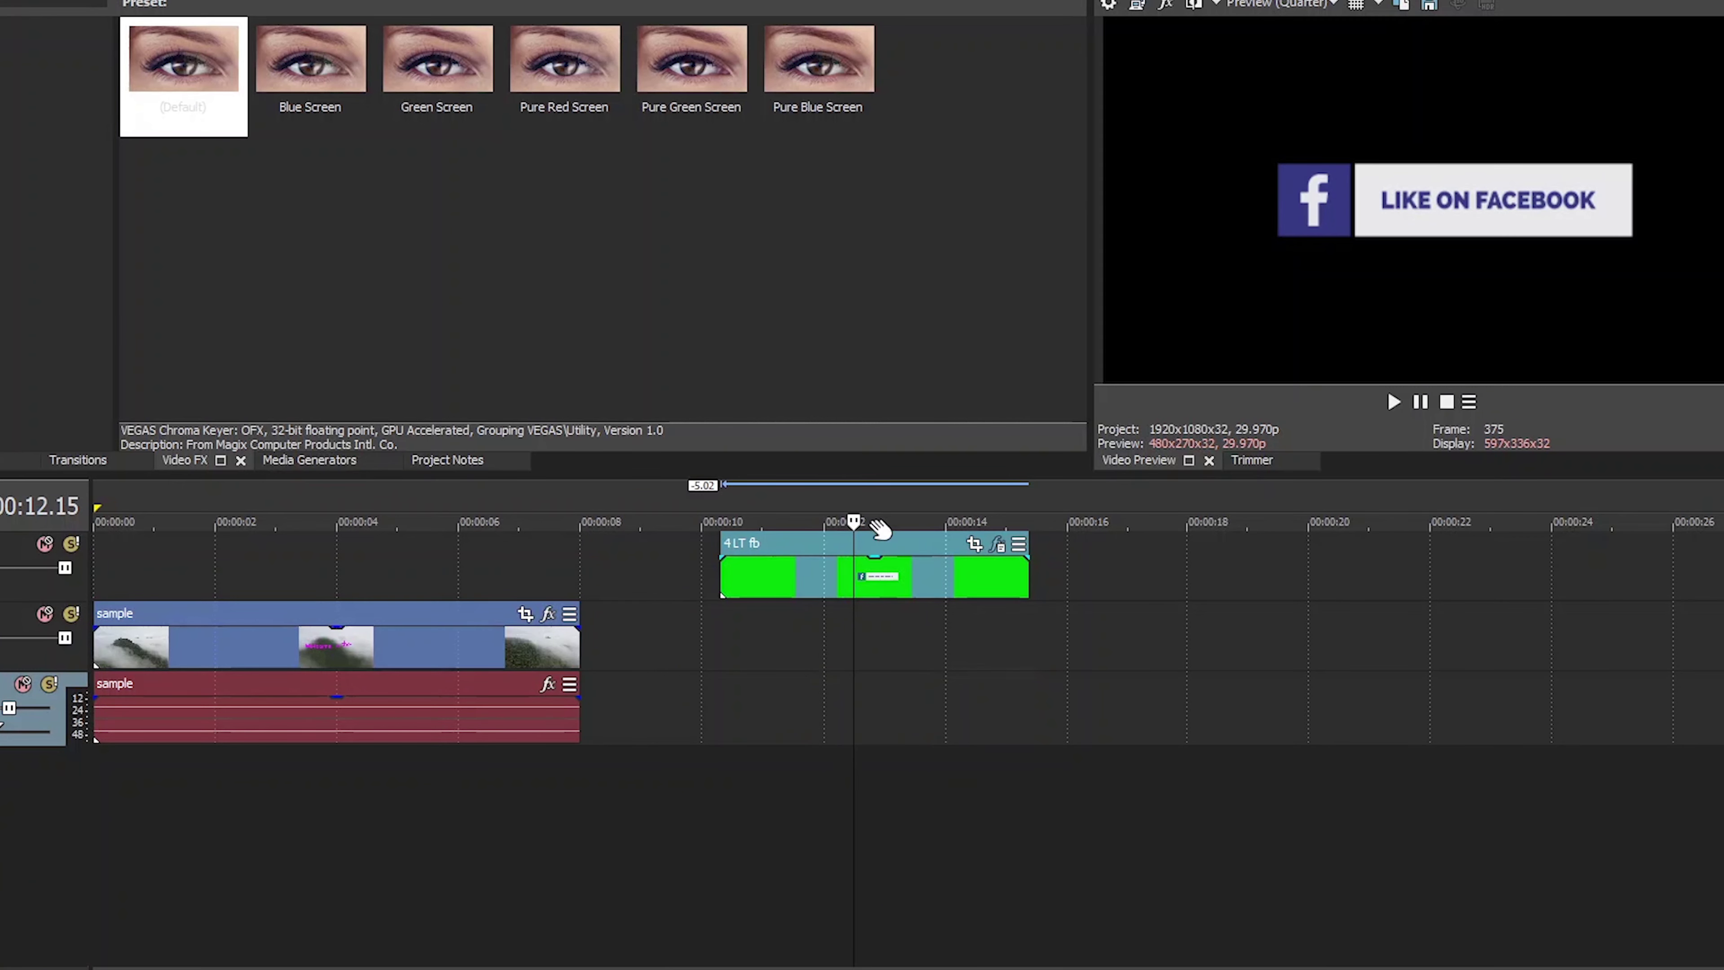
Overlay 4 LT fb on the end of the sample clip, trimmed to start at about 00:00:05.07, and preview the overlay
{"action": "left_click_drag", "start_coordinate": [890, 546], "coordinate": [444, 558]}
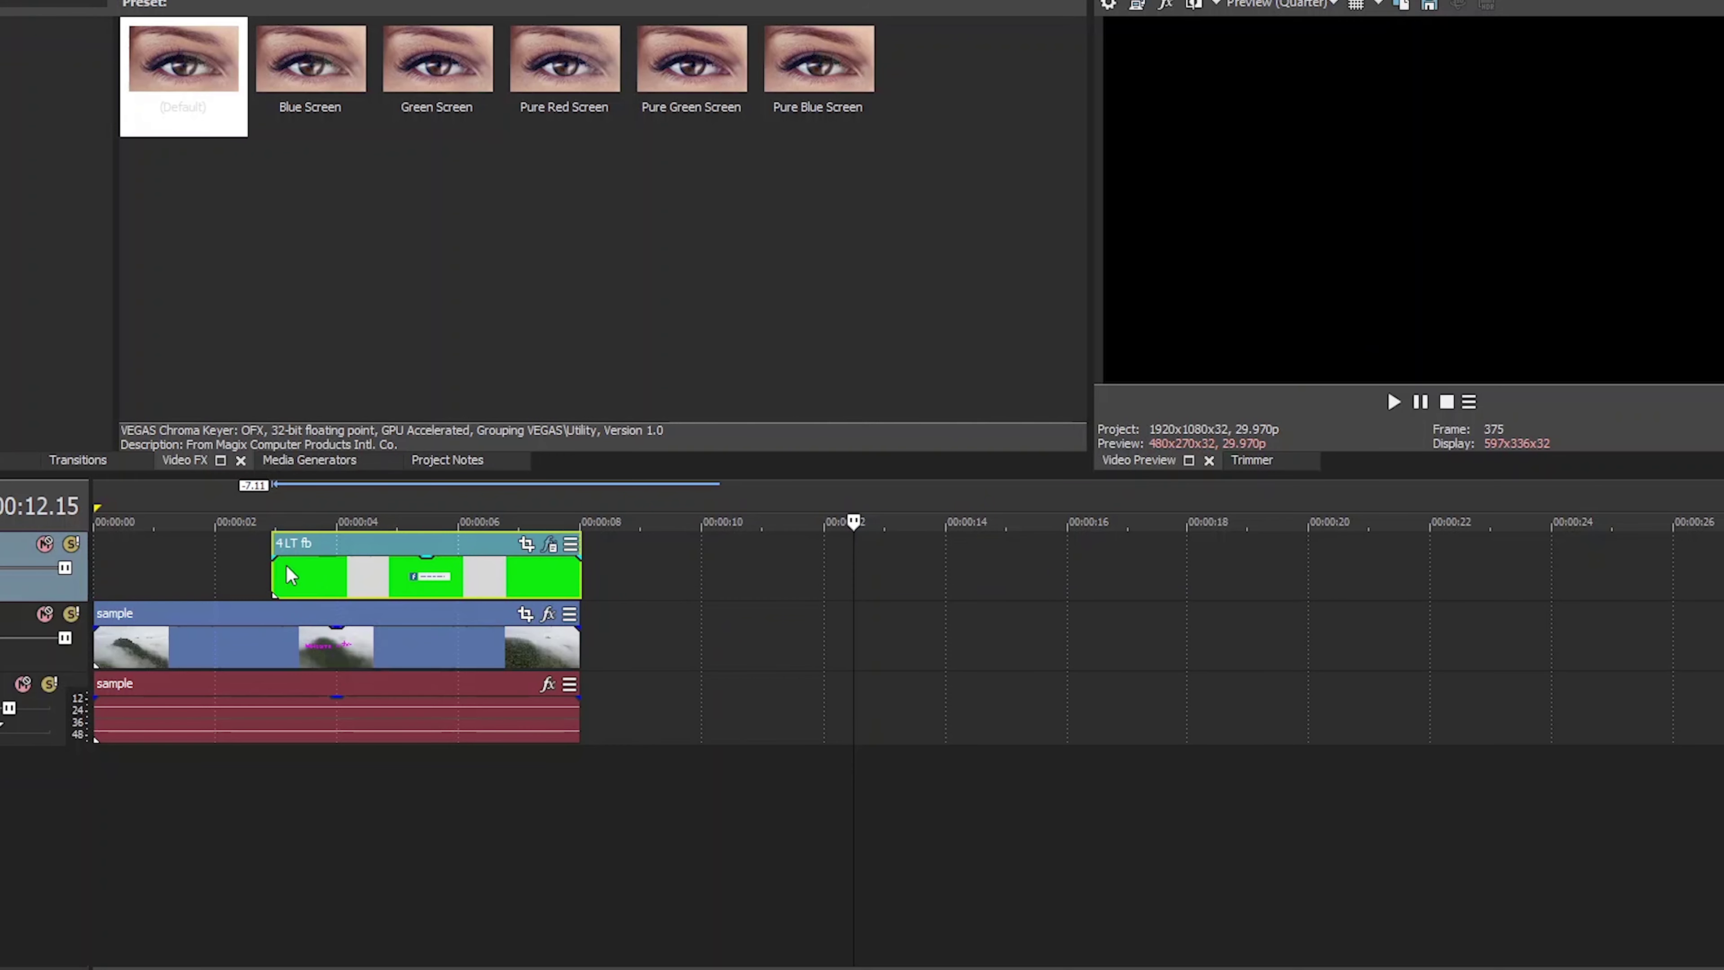
{"action": "left_click_drag", "start_coordinate": [273, 575], "coordinate": [407, 577]}
{"action": "left_click", "coordinate": [412, 509]}
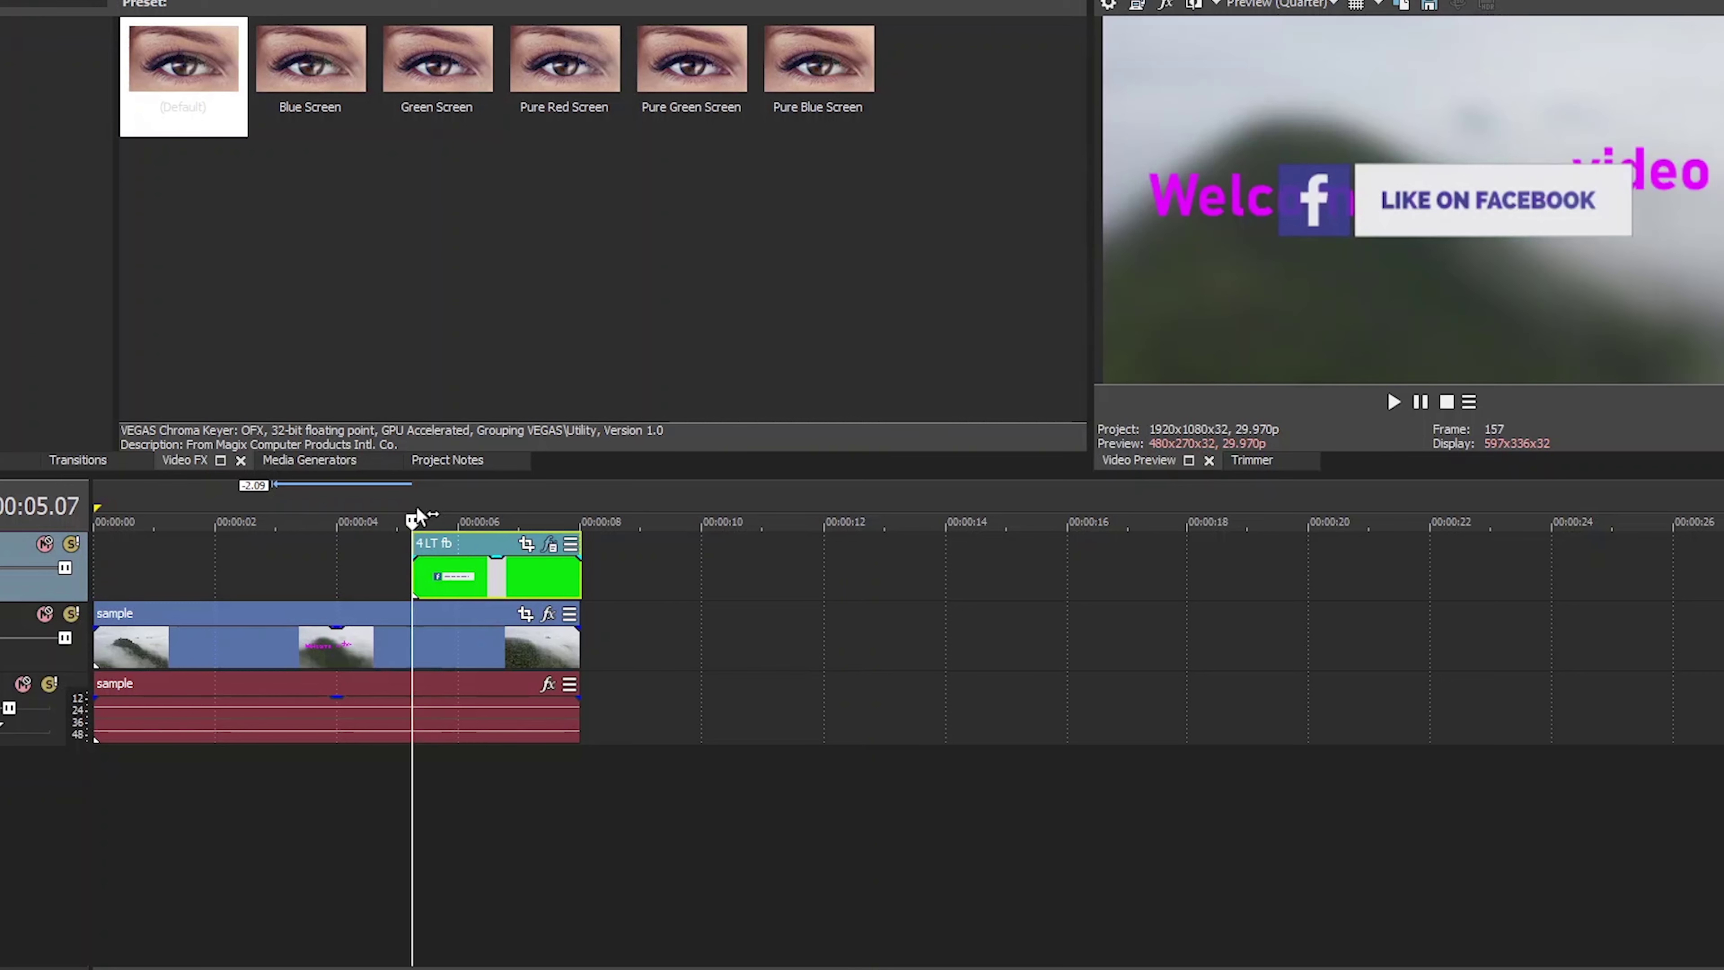
{"action": "key", "text": "space"}
{"action": "key", "text": "space"}
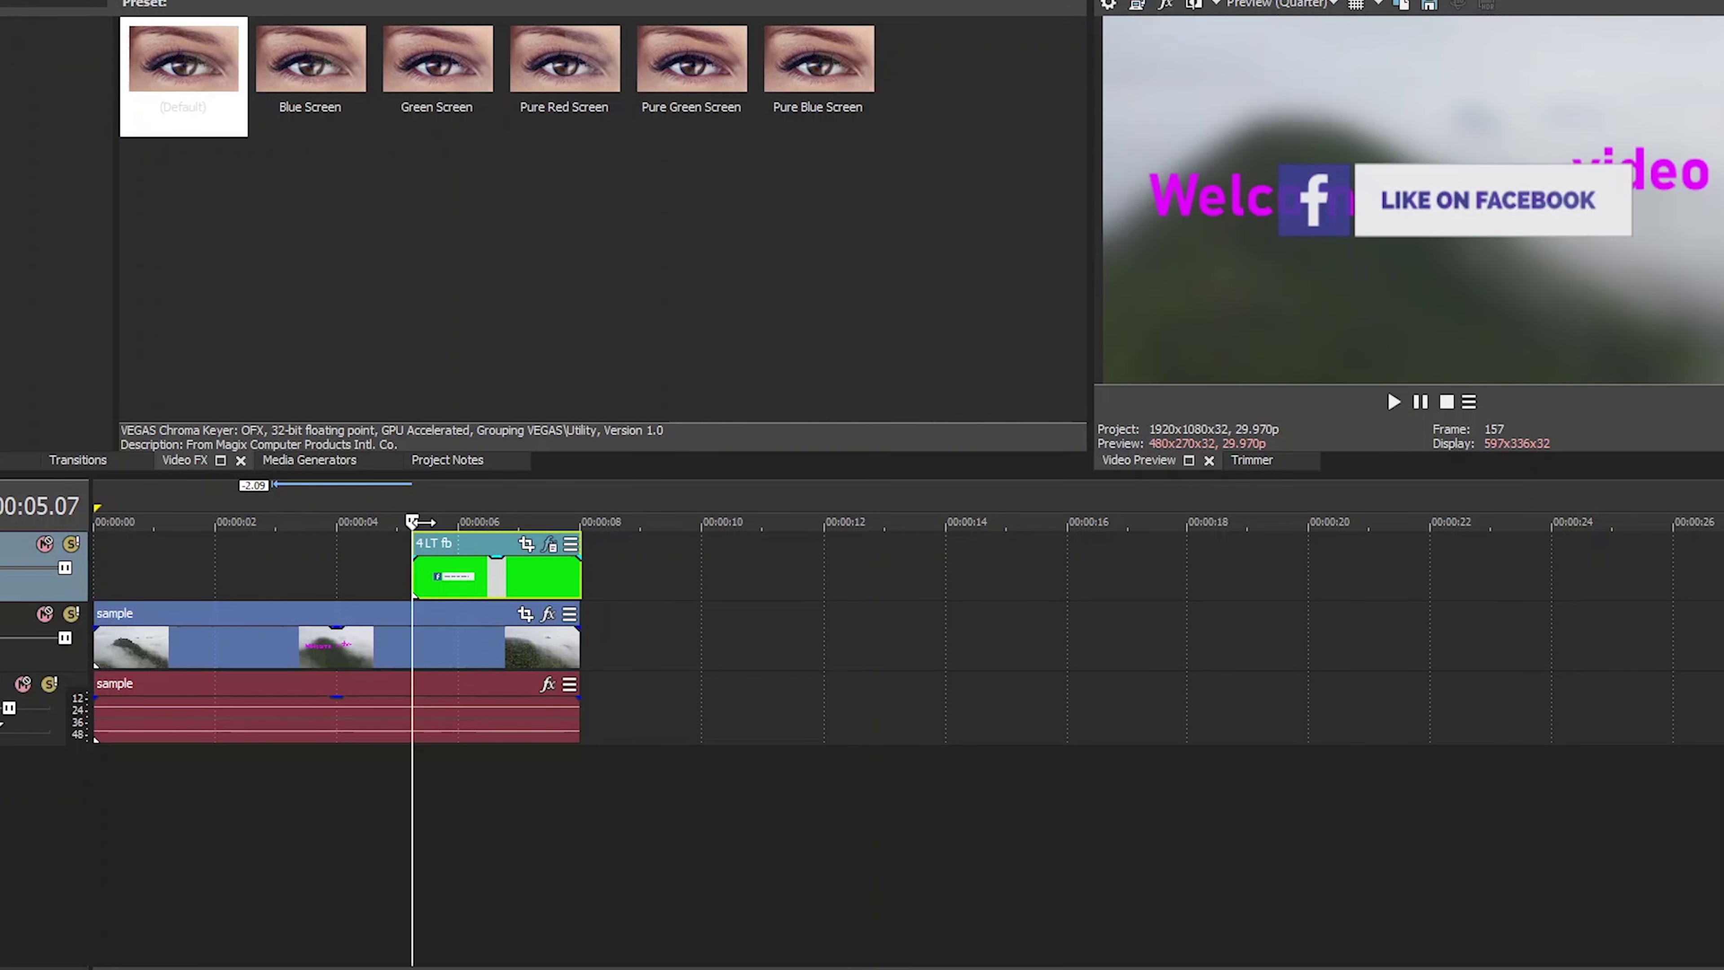